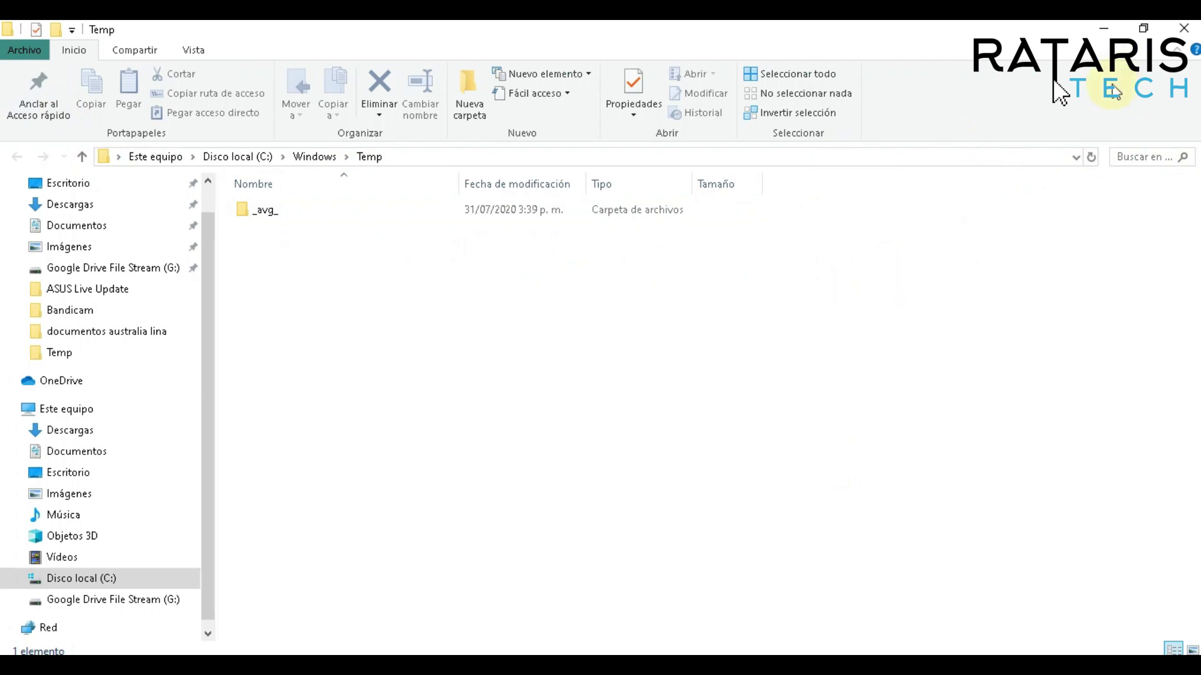
Step: Close the Temp folder, run prefetch from the Run dialog and grant permanent access to the Prefetch folder
click(1184, 28)
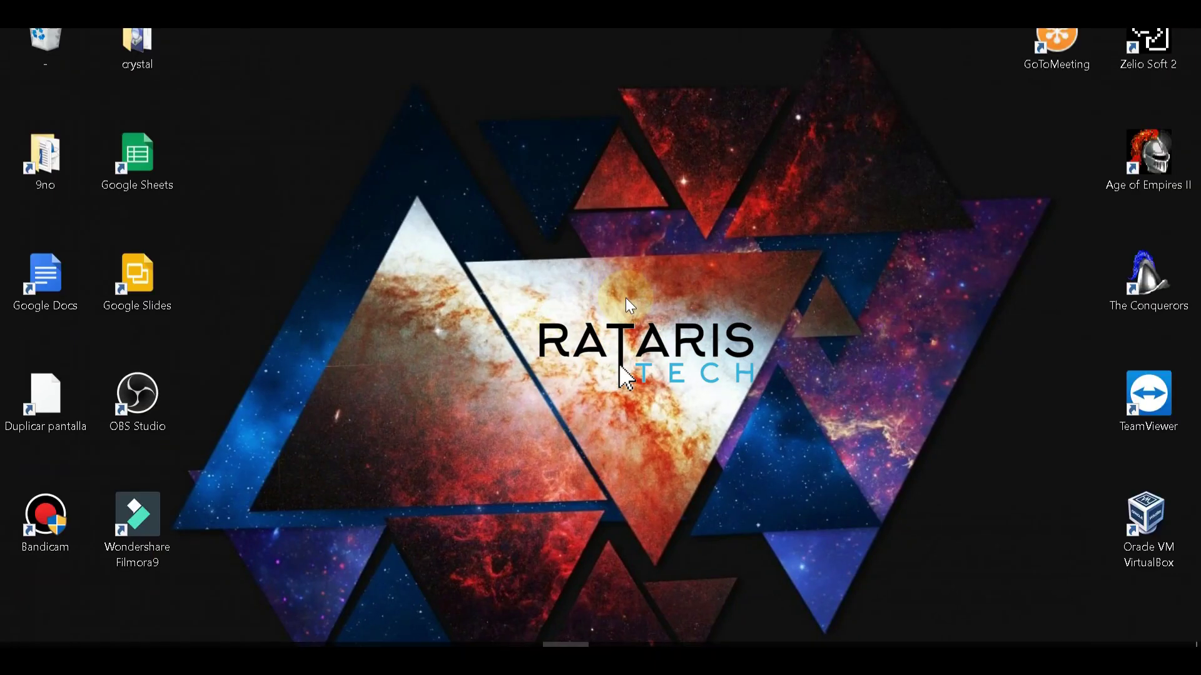
key(super+r)
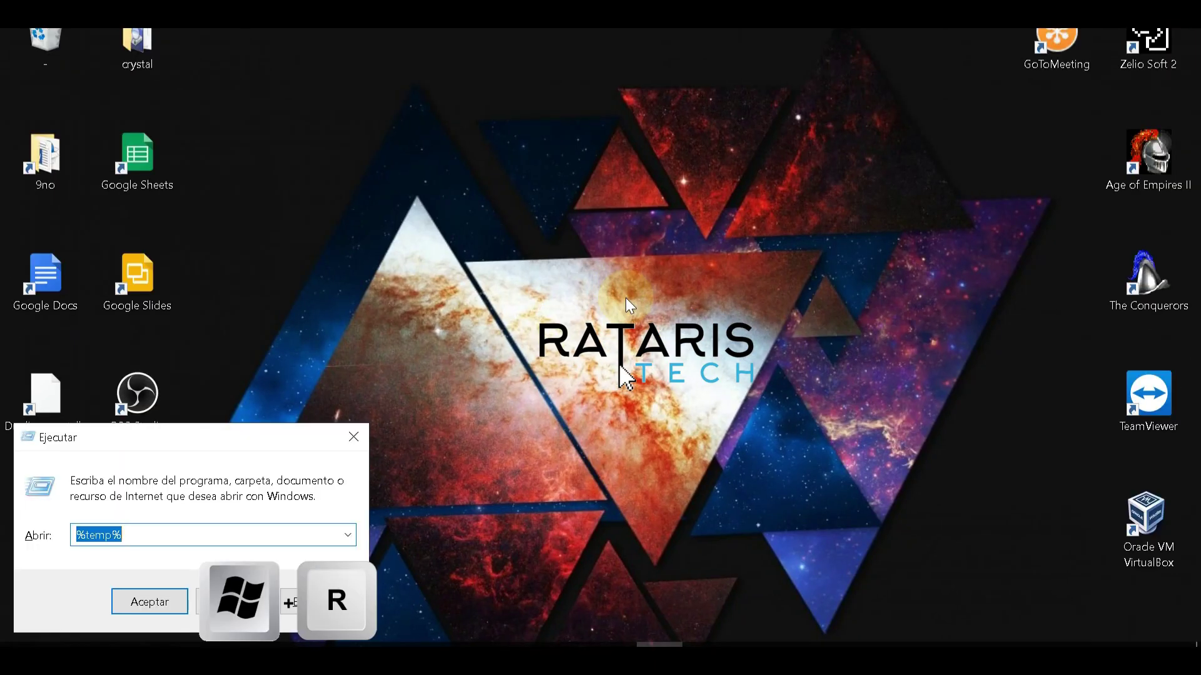
text(p)
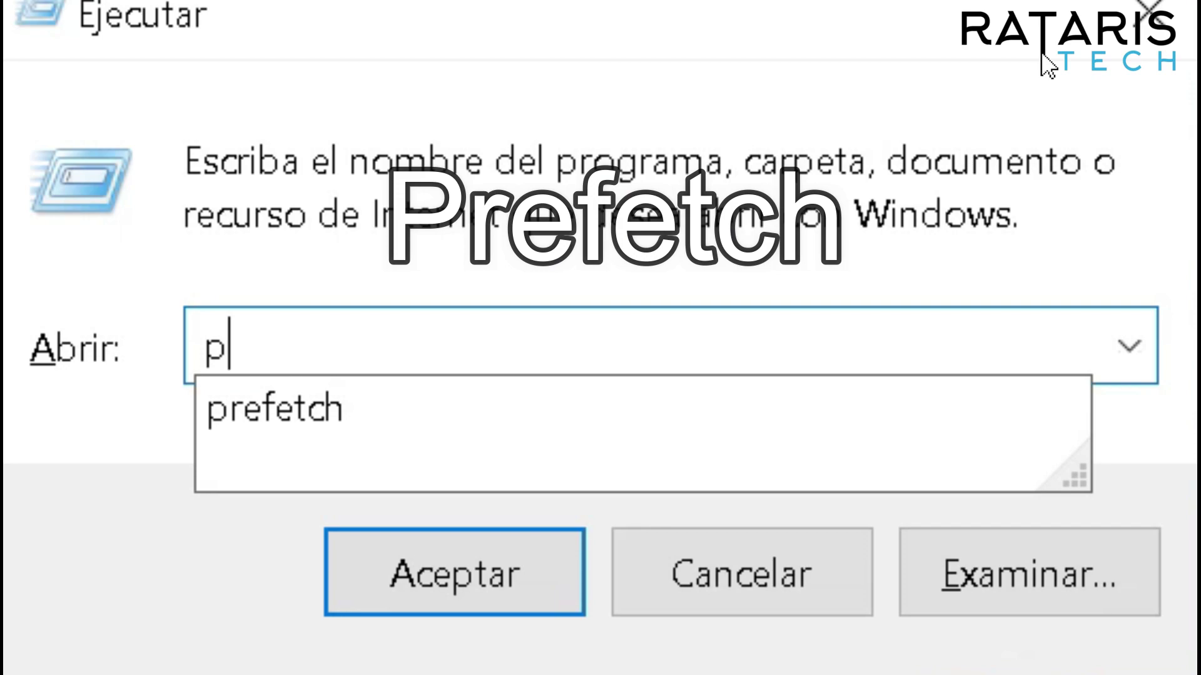
key(Down)
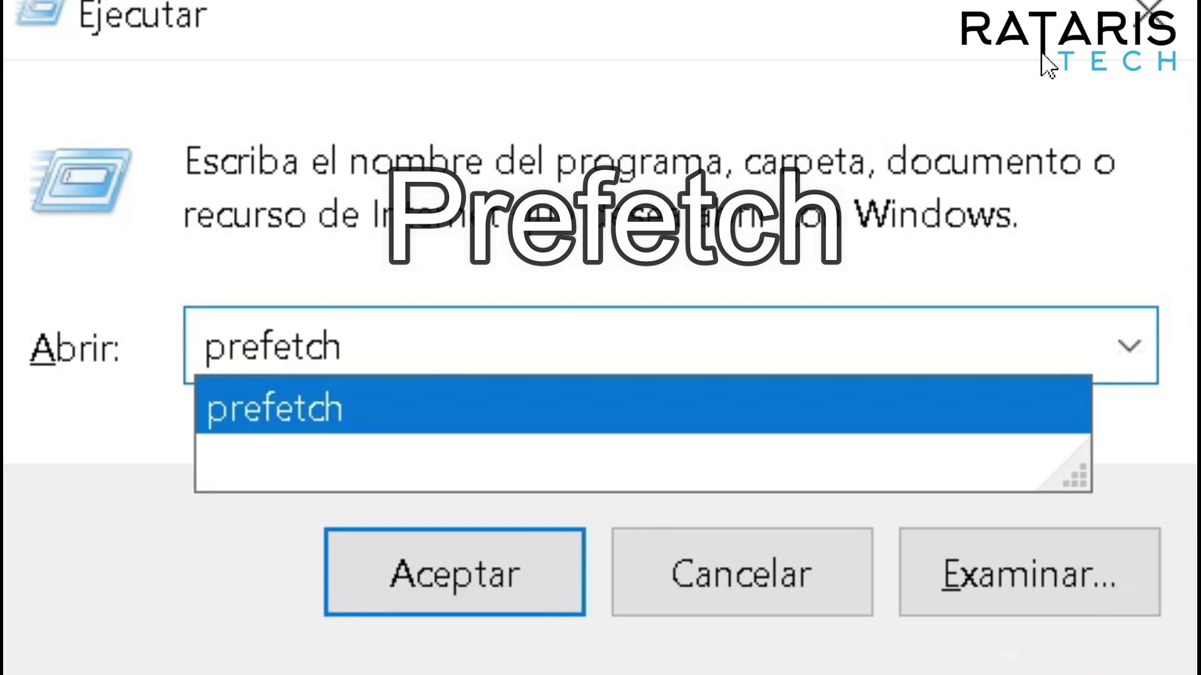
key(Return)
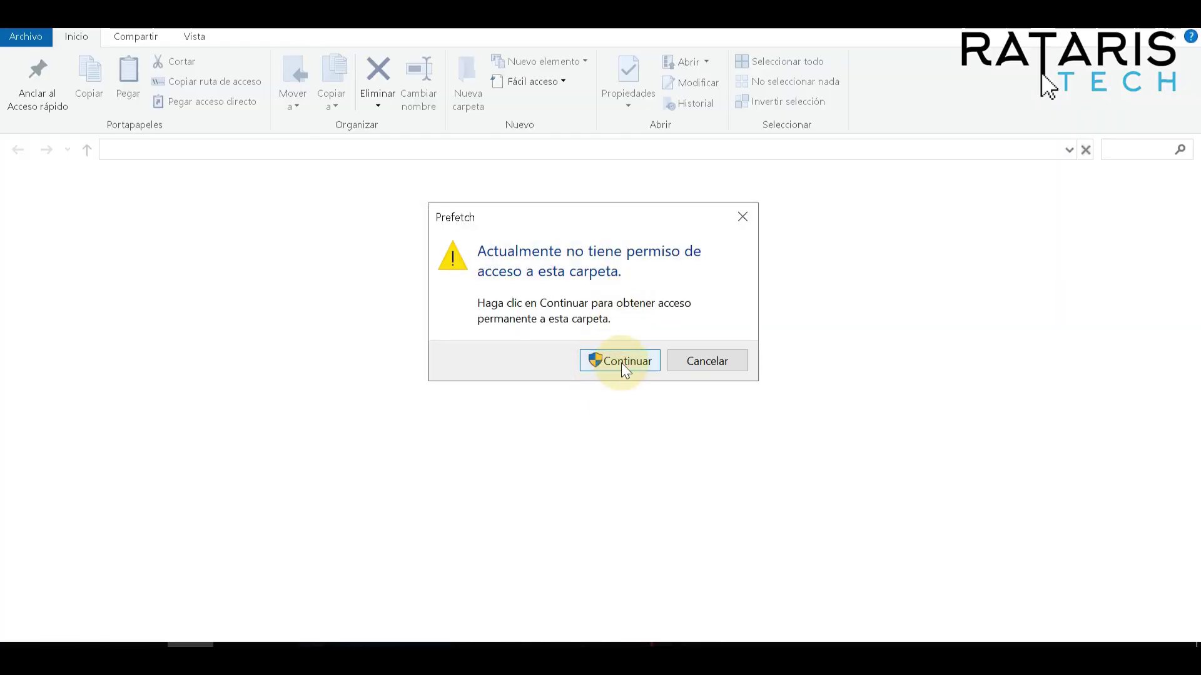
click(621, 363)
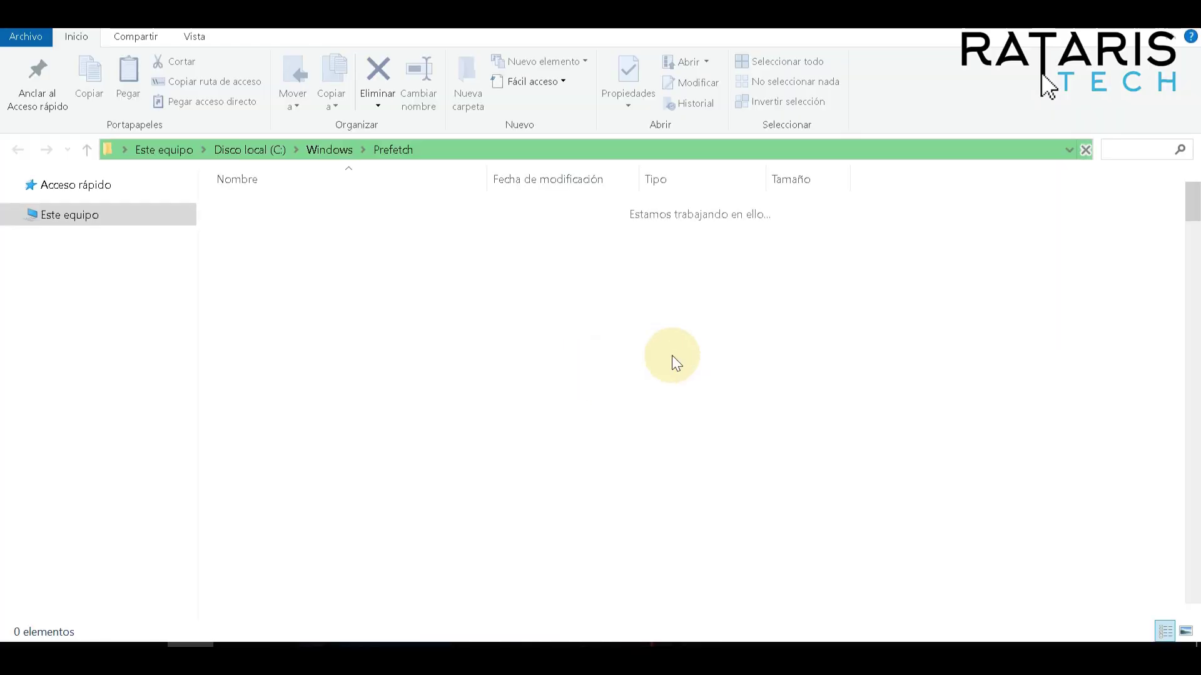
Step: Delete all files in the Prefetch folder, skipping all current items that are in use
key(ctrl+e)
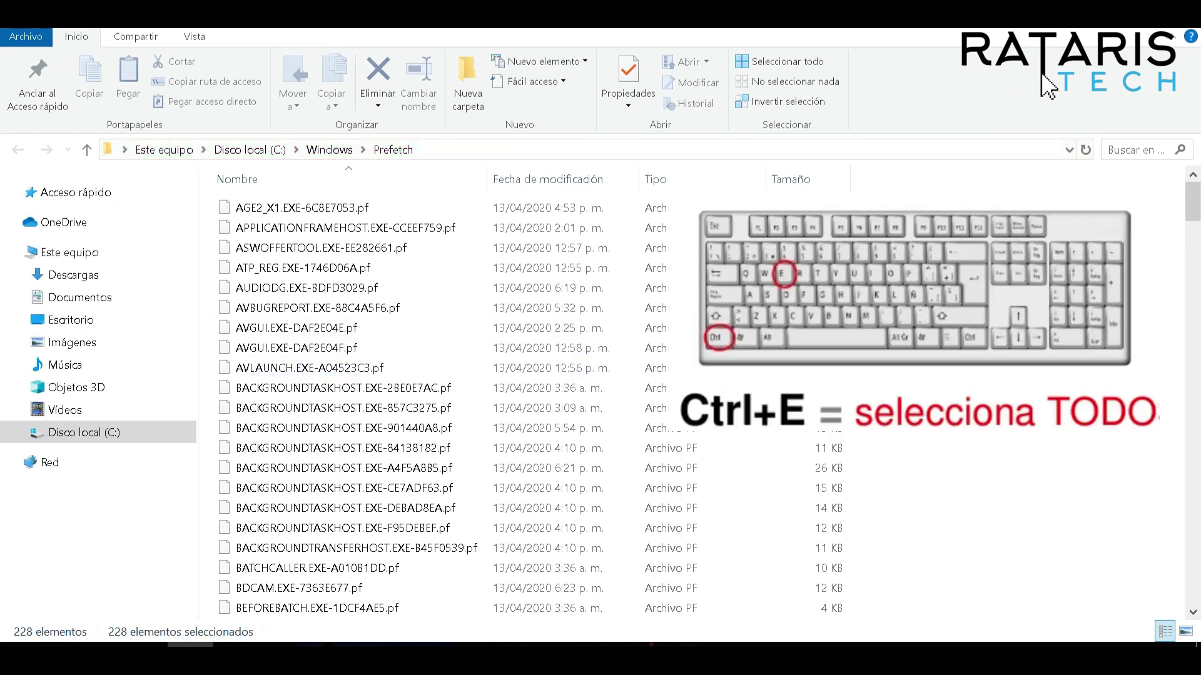
key(Delete)
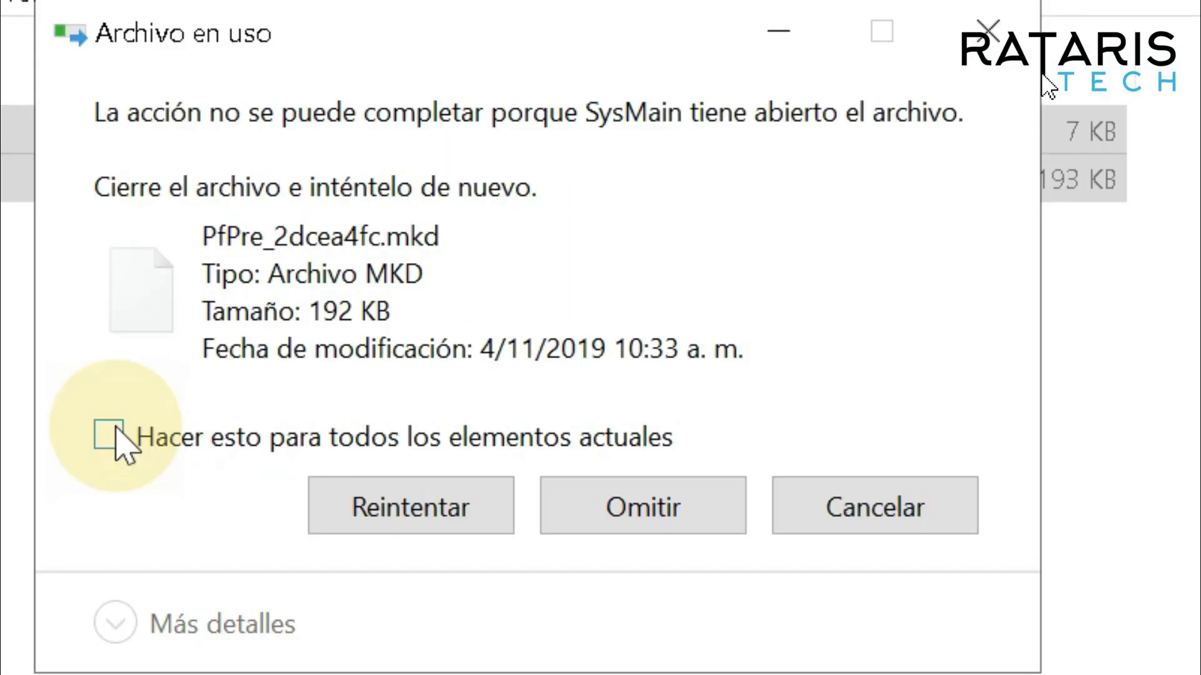
click(110, 435)
click(571, 508)
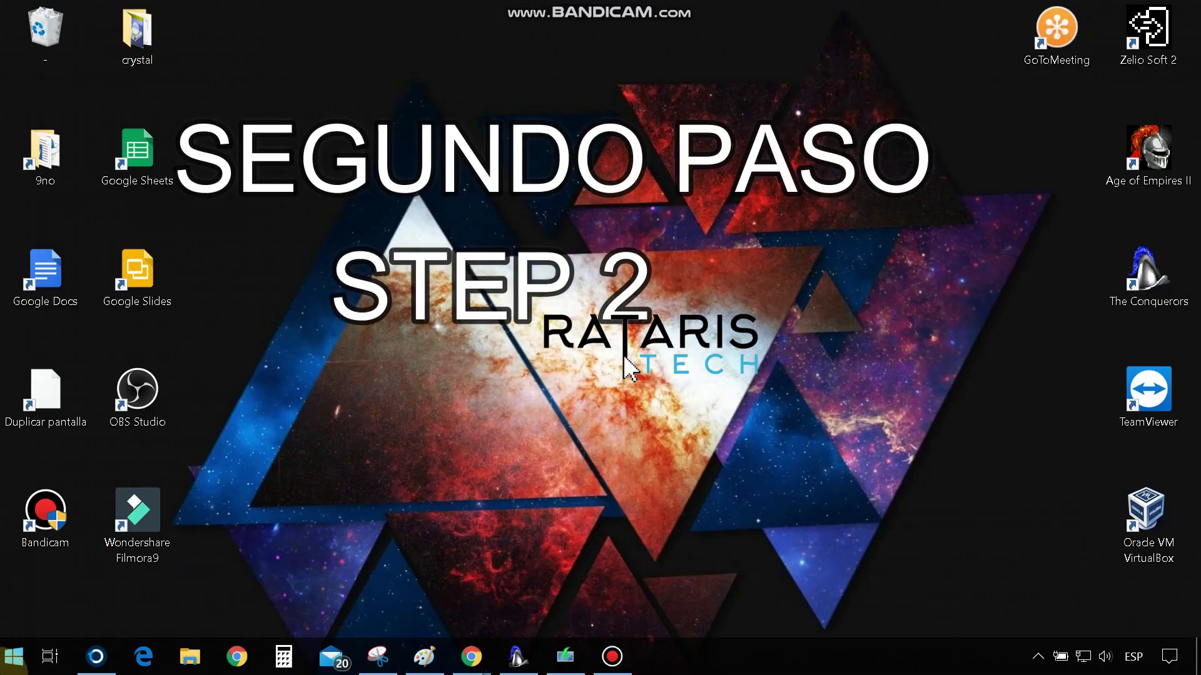
Step: Open Este equipo and display the properties of Disco local (C:)
key(super)
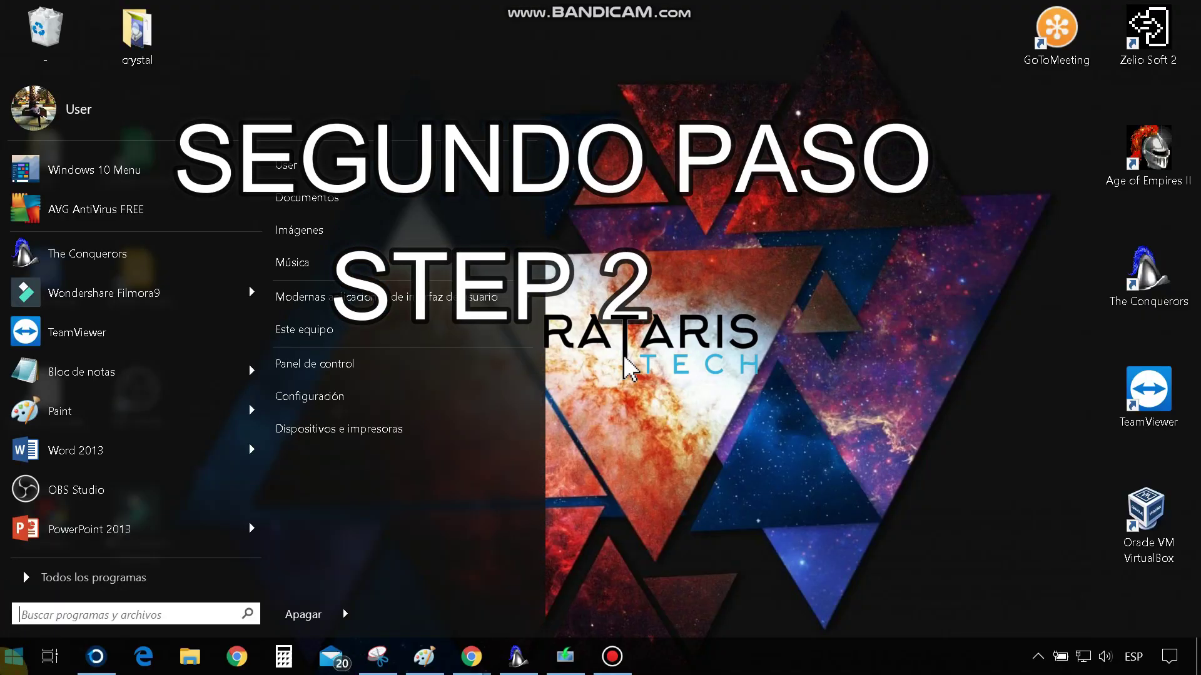
click(338, 332)
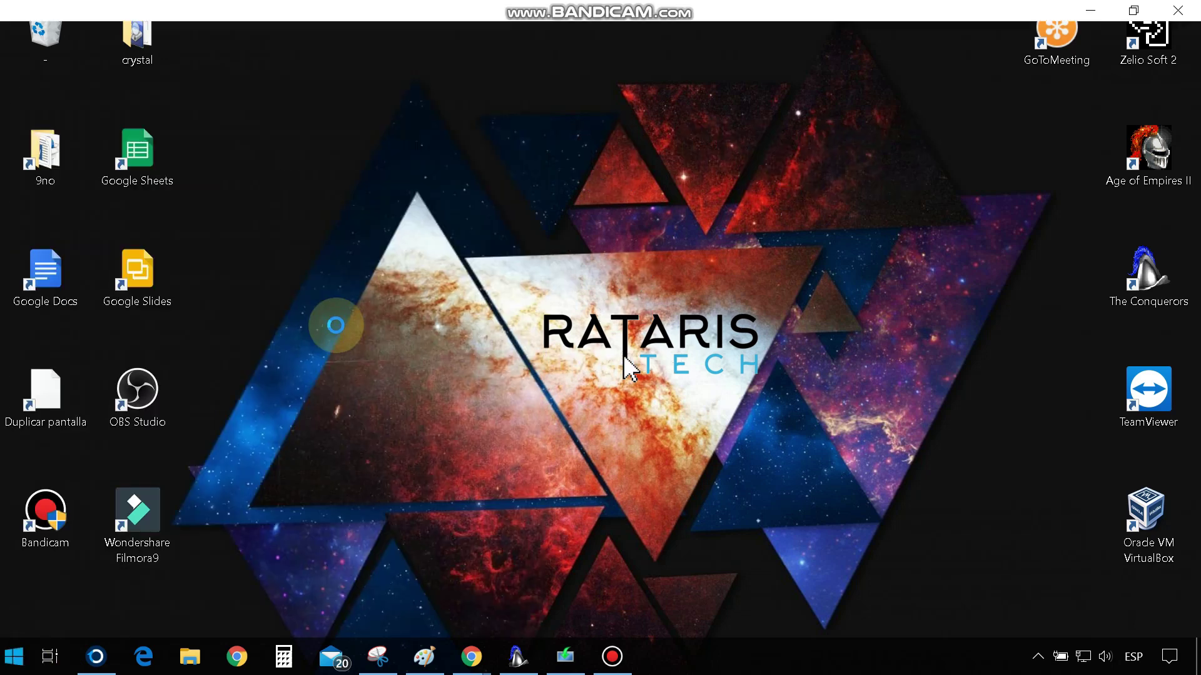
click(304, 361)
right_click(290, 345)
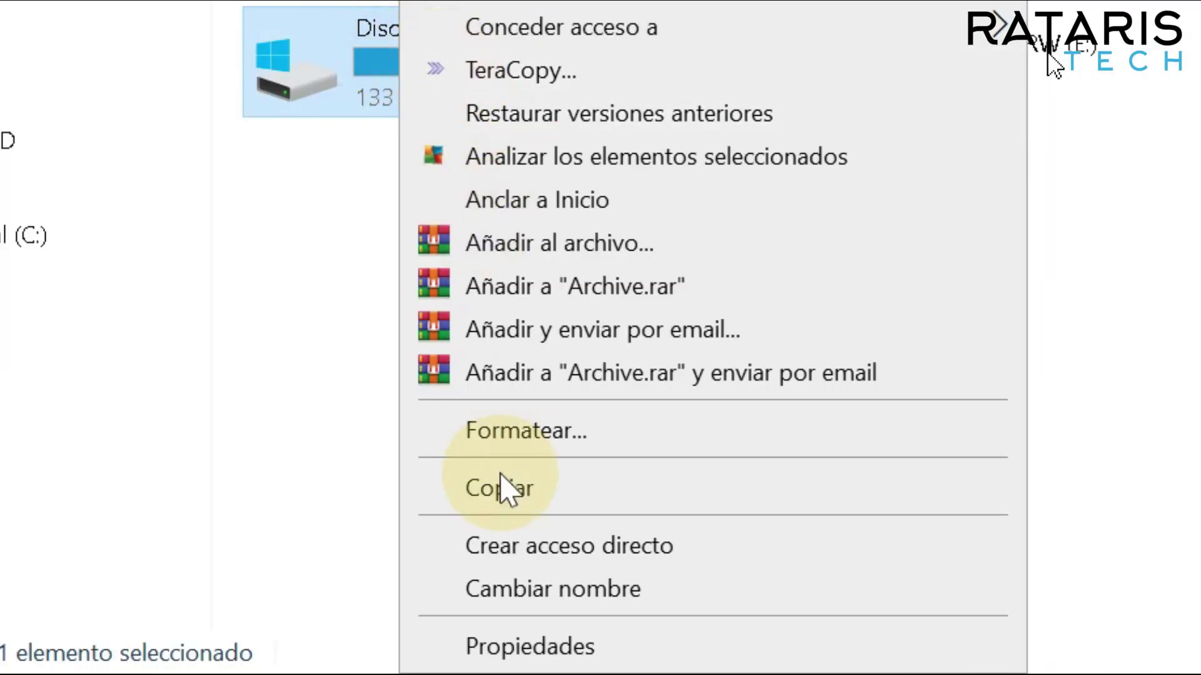
click(549, 637)
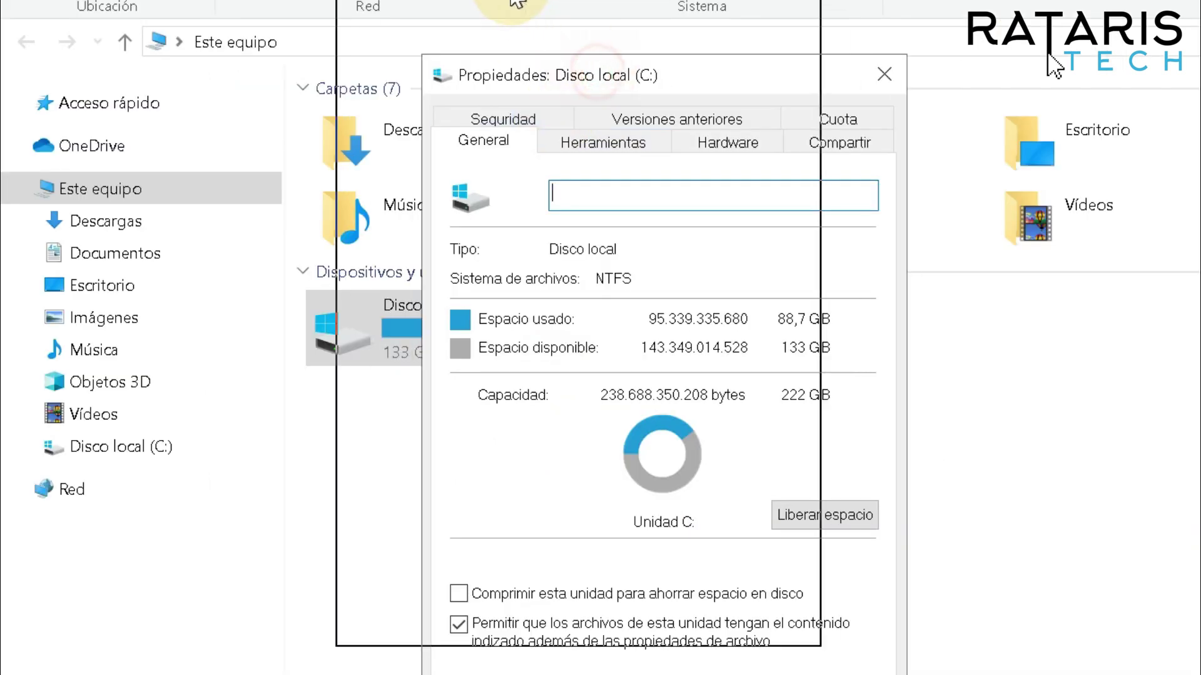
Step: Start freeing up space on drive C: with Disk Cleanup and move its progress window aside
drag(517, 3, 518, 3)
click(750, 436)
drag(738, 215, 552, 138)
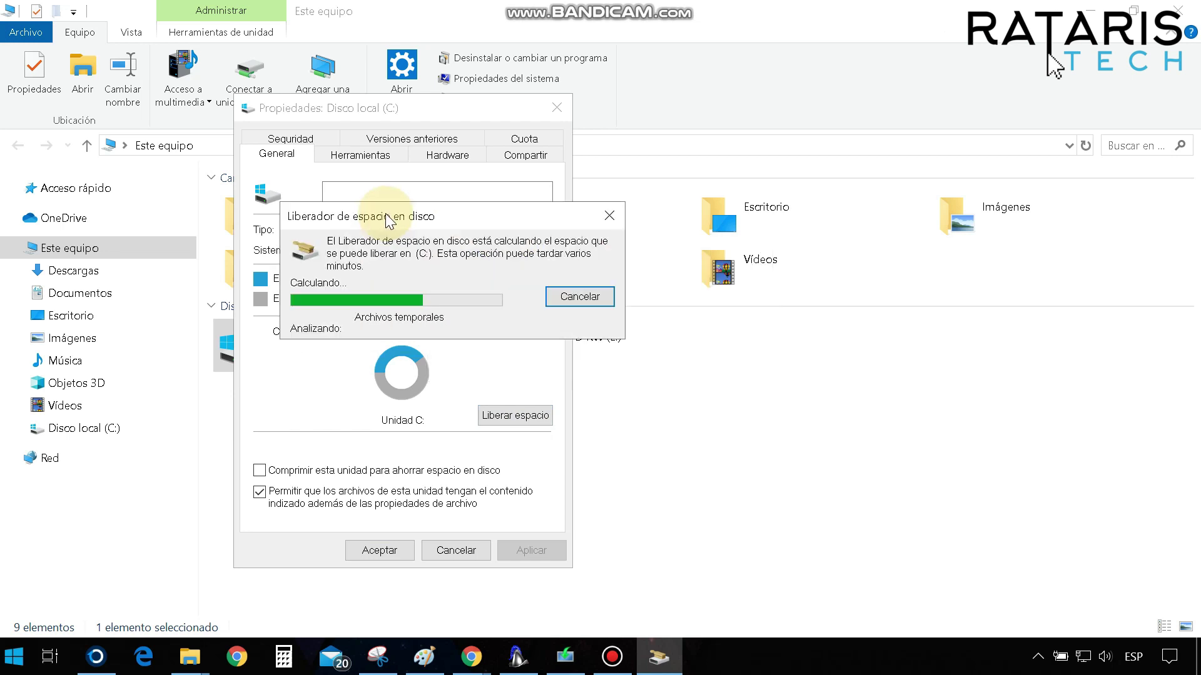
Step: Tick the remaining file categories to delete, including Archivos de Optimización de distribución, Descargas and Papelera de reciclaje
click(178, 313)
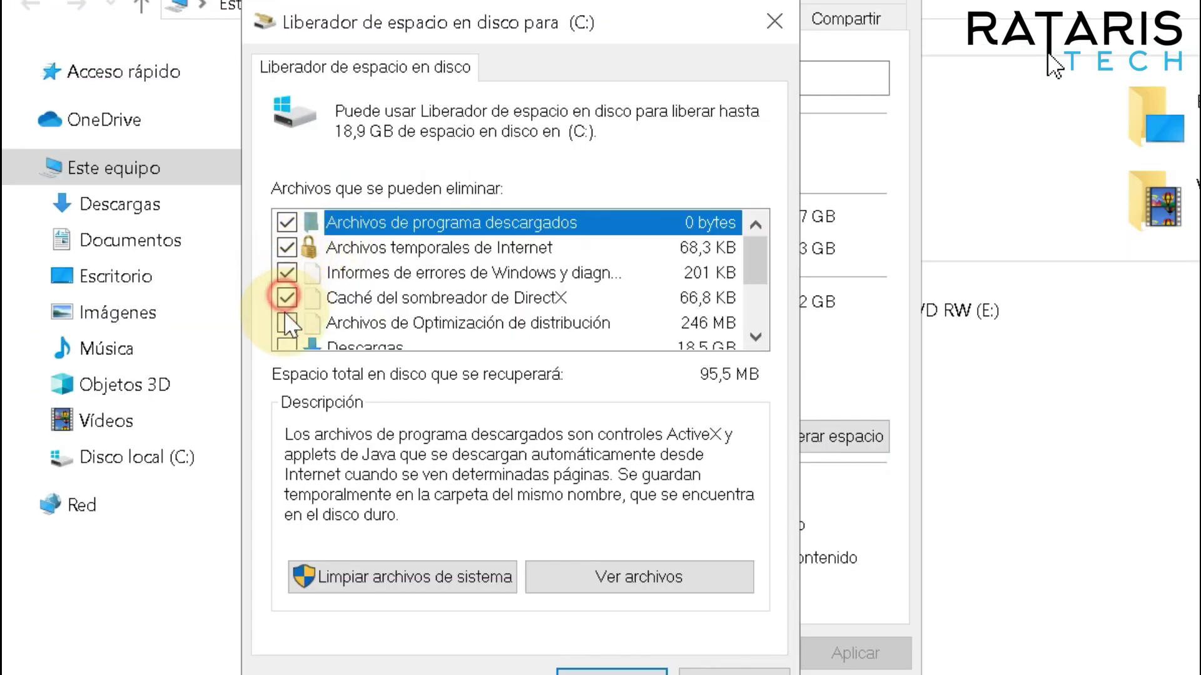
scroll(365, 249, down, 1)
click(287, 274)
click(287, 300)
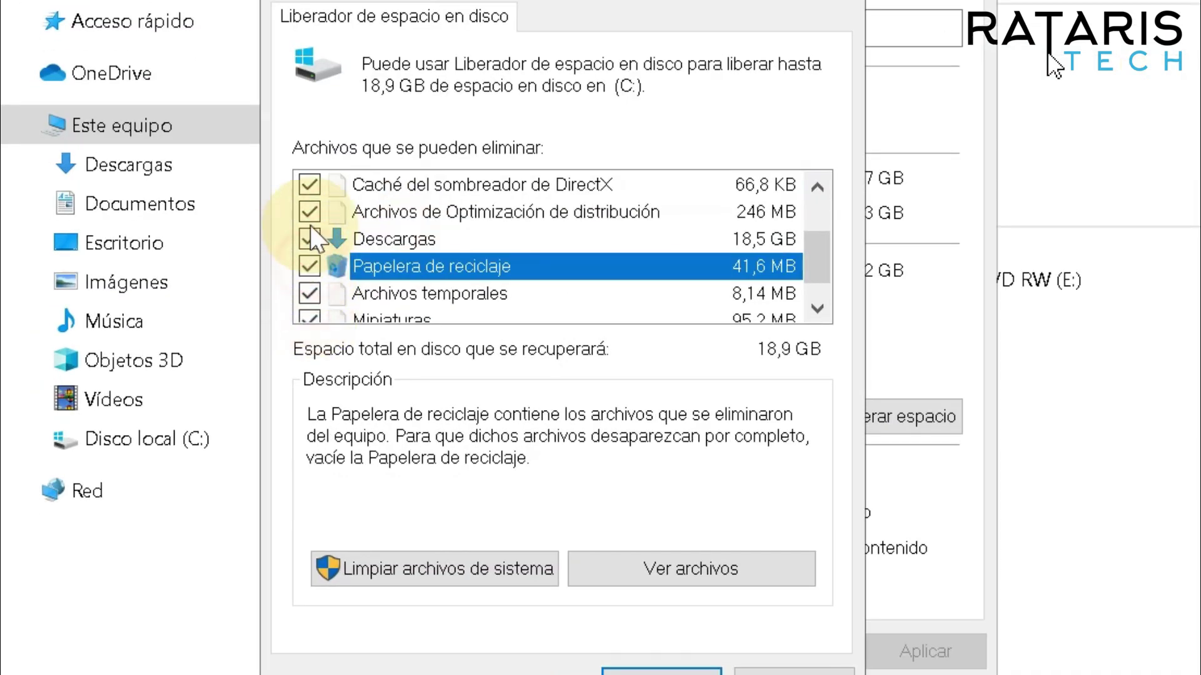
scroll(298, 244, up, 1)
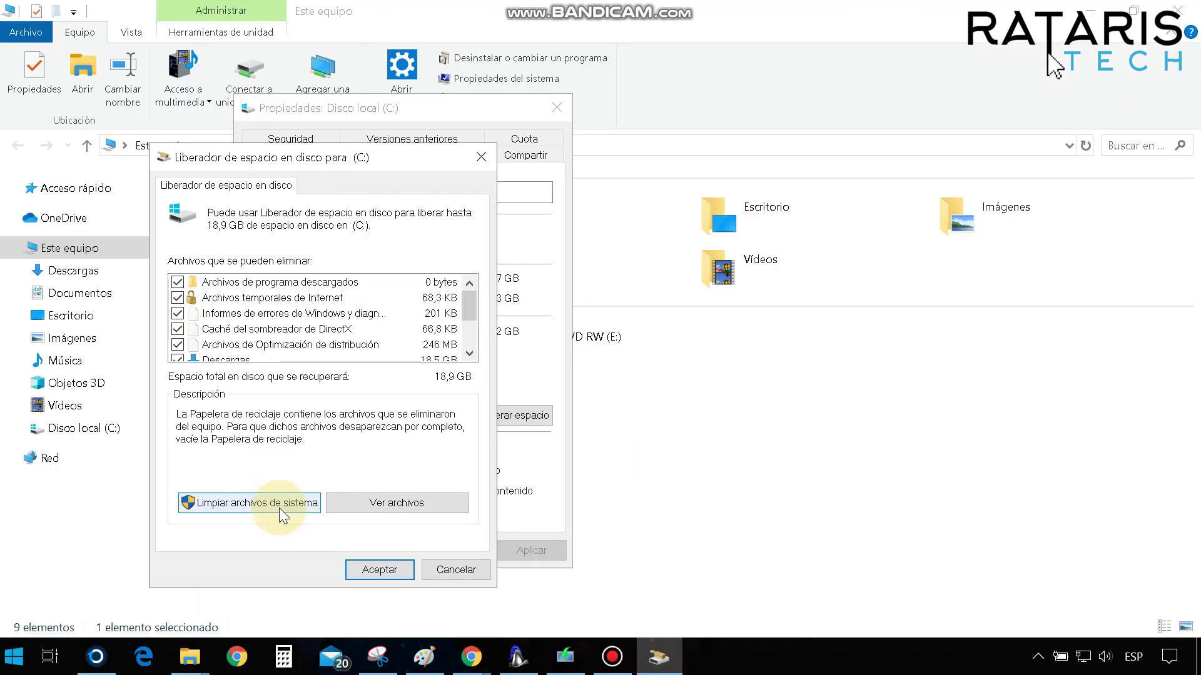
Step: Rescan drive C: with system files included, and place the drive properties window beside the list of deletable files
click(486, 575)
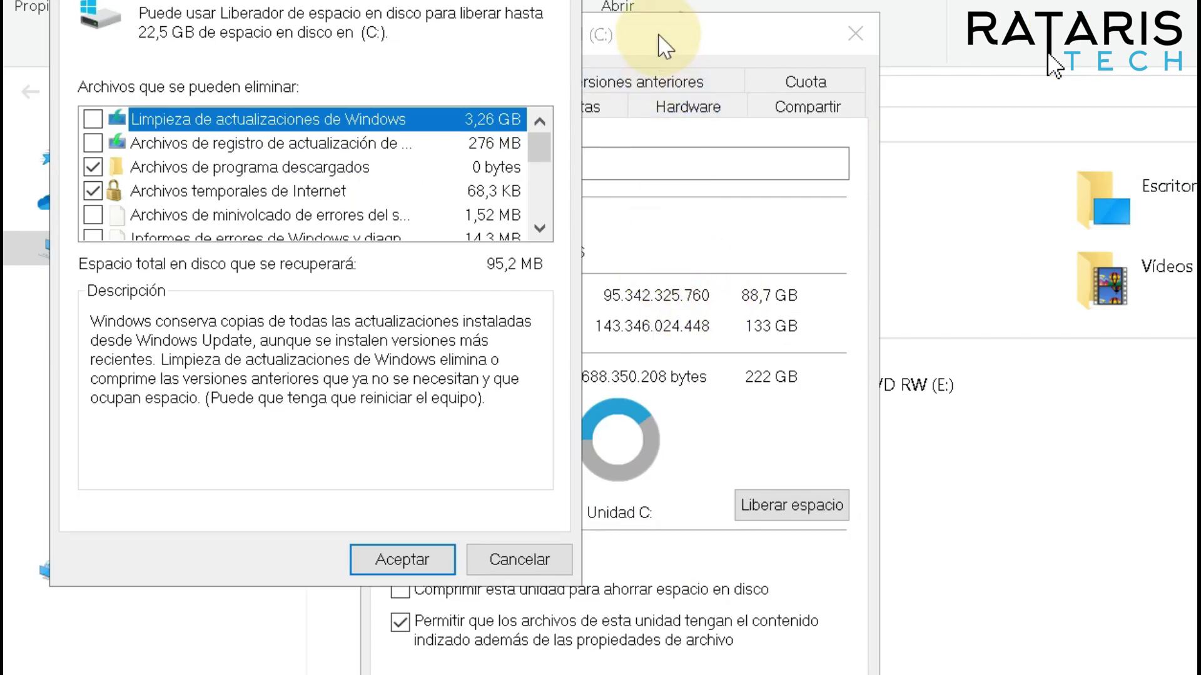
drag(660, 37, 933, 1)
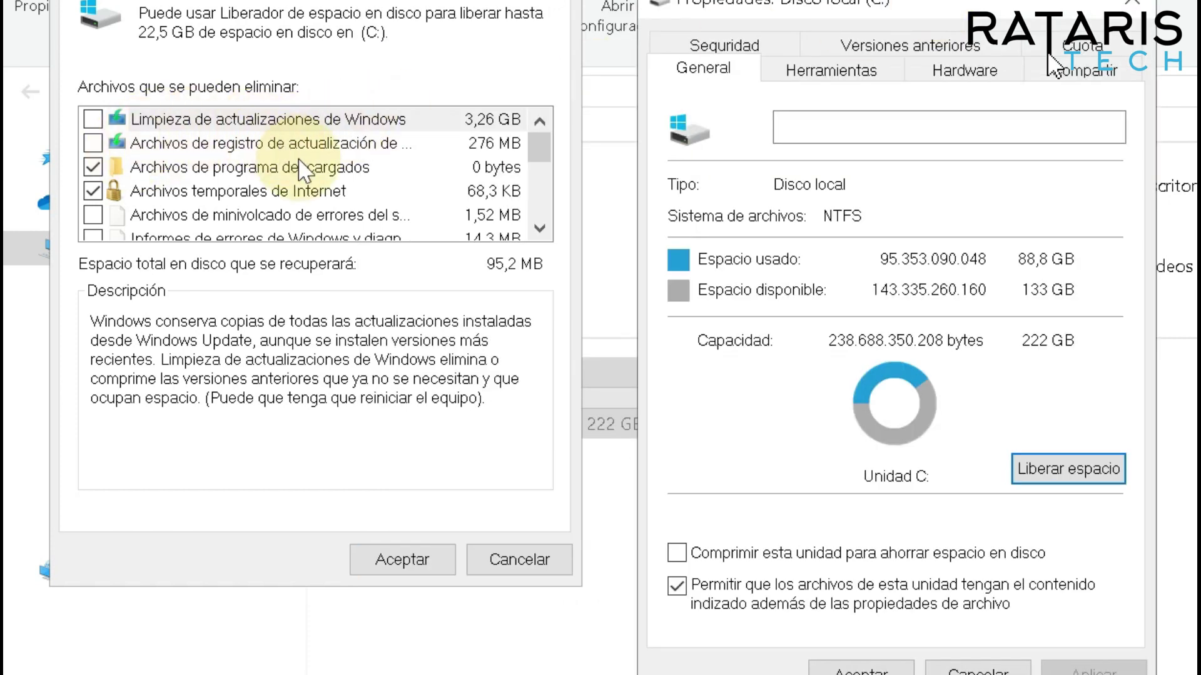
scroll(306, 169, down, 5)
scroll(322, 188, up, 5)
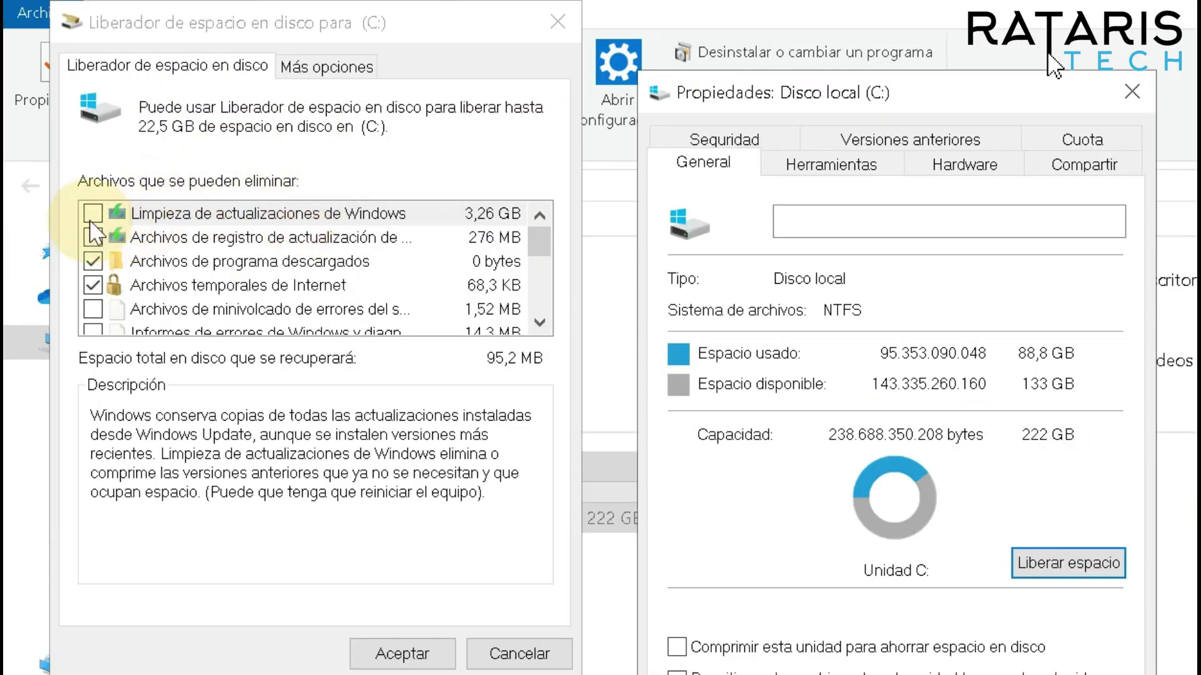
Step: Mark Windows update cleanup, update log files and error minidump files, permanently delete the ticked files, and close the drive properties
click(93, 215)
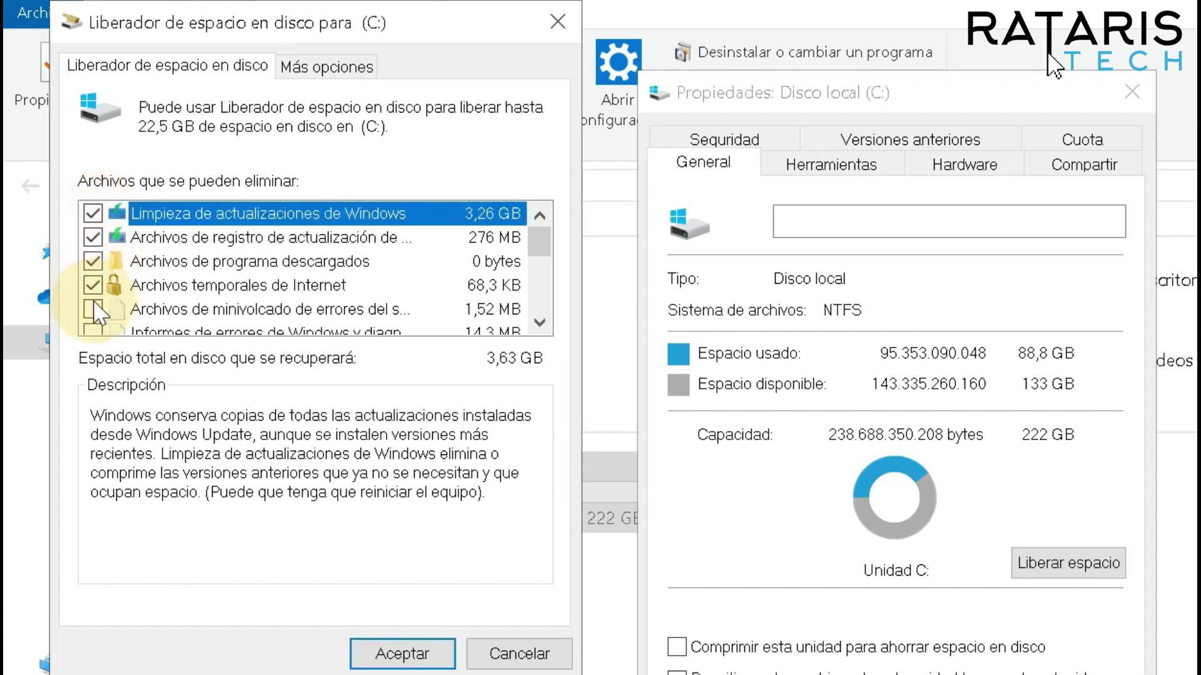
click(402, 654)
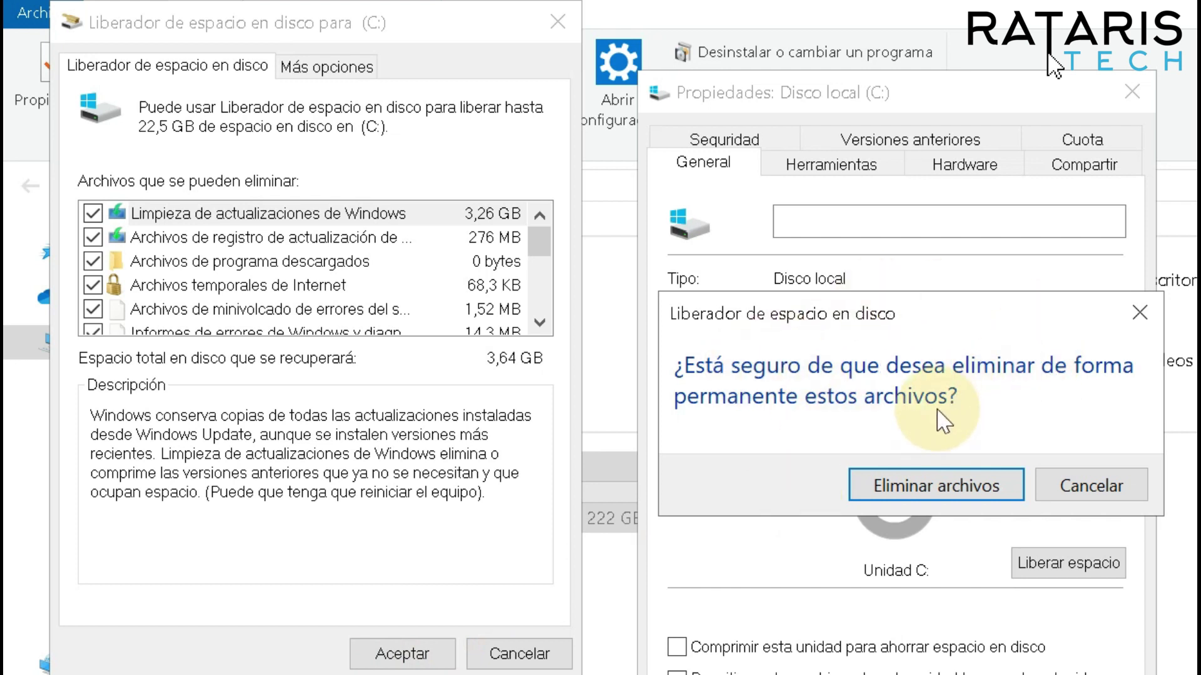
click(947, 480)
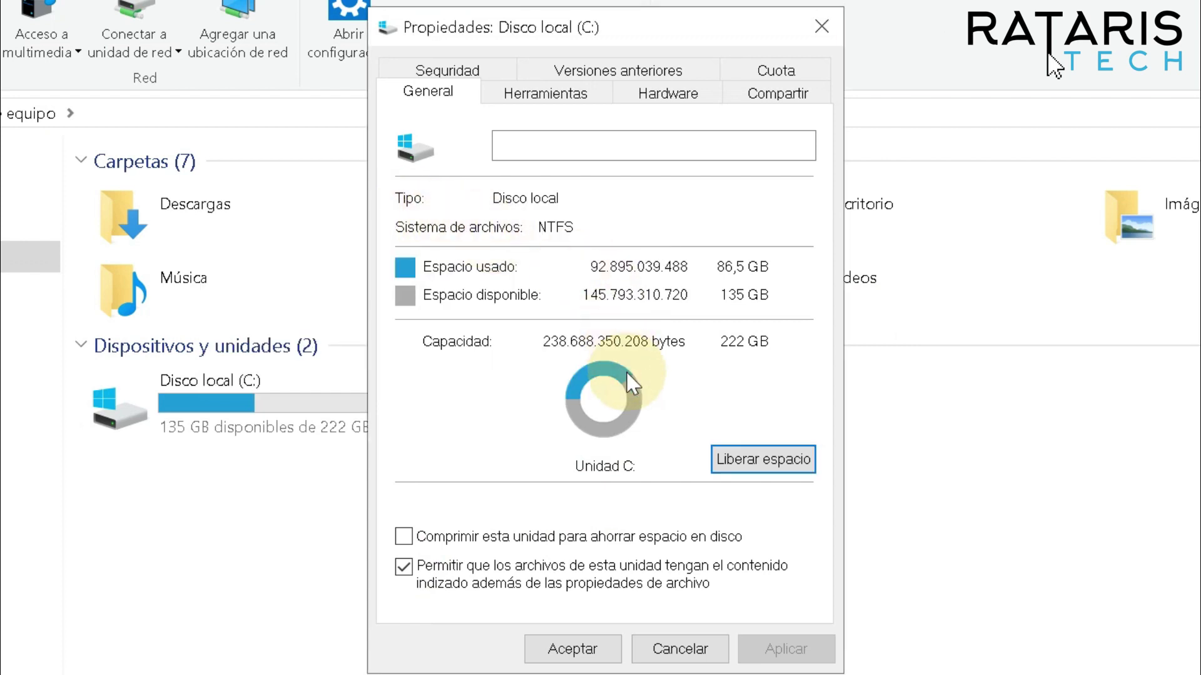
click(579, 649)
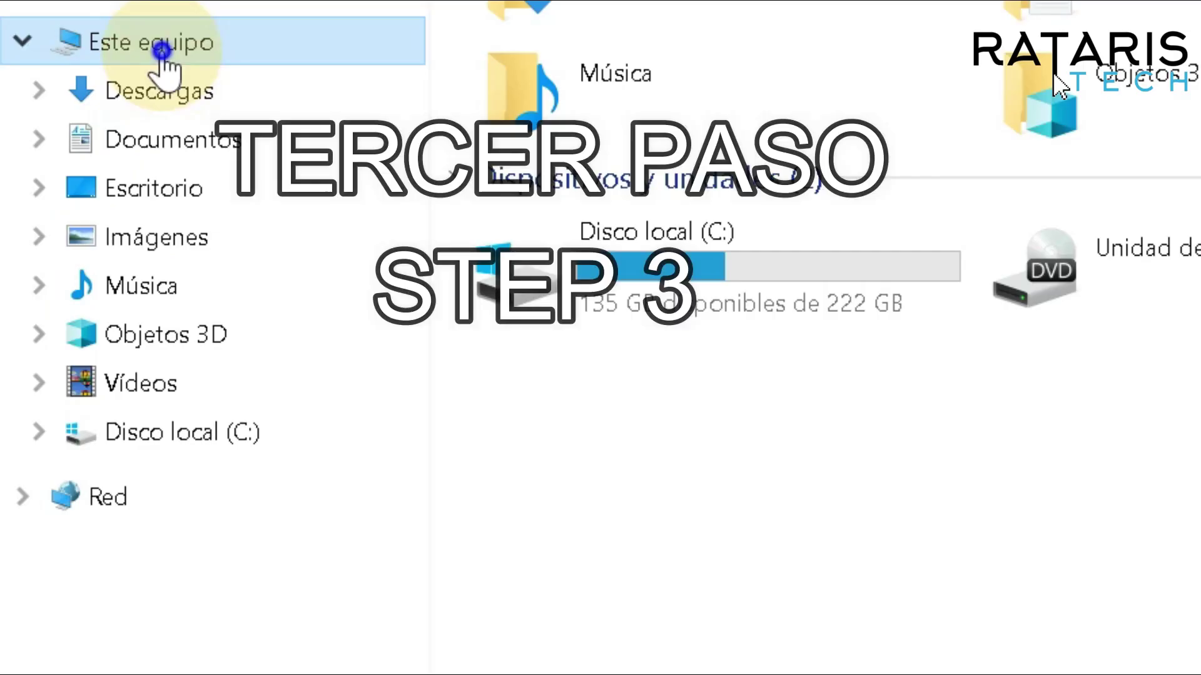
Step: Open the computer's advanced system settings from the properties of Este equipo and display the performance options
right_click(161, 52)
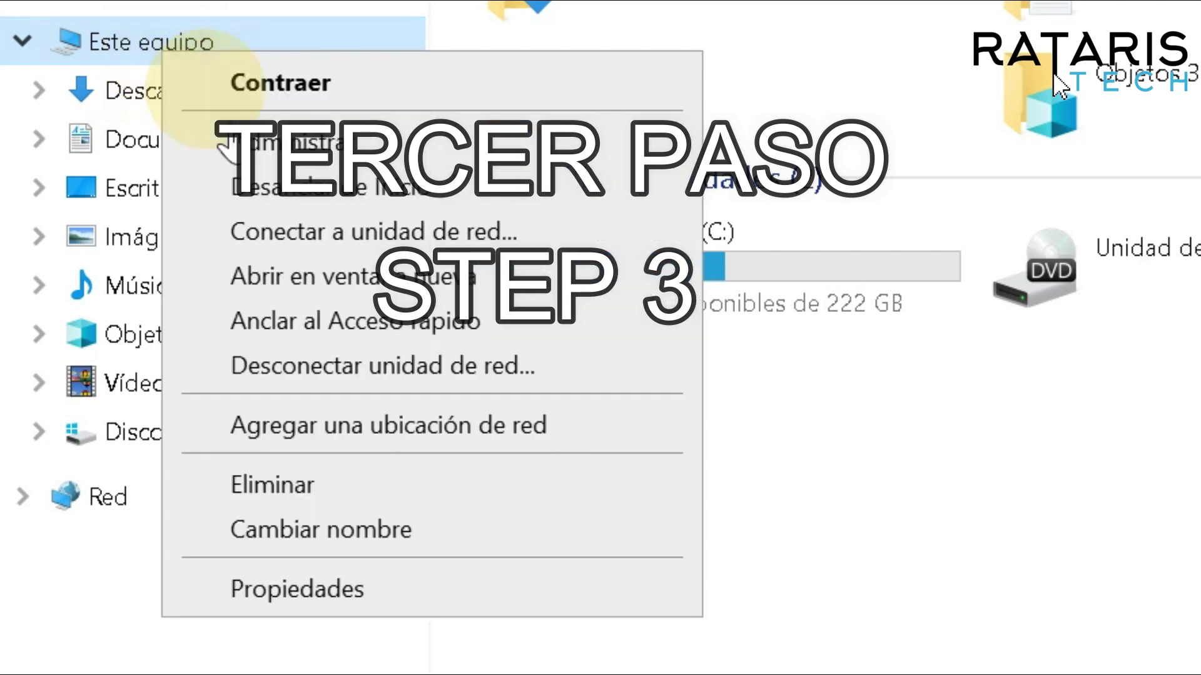
click(346, 589)
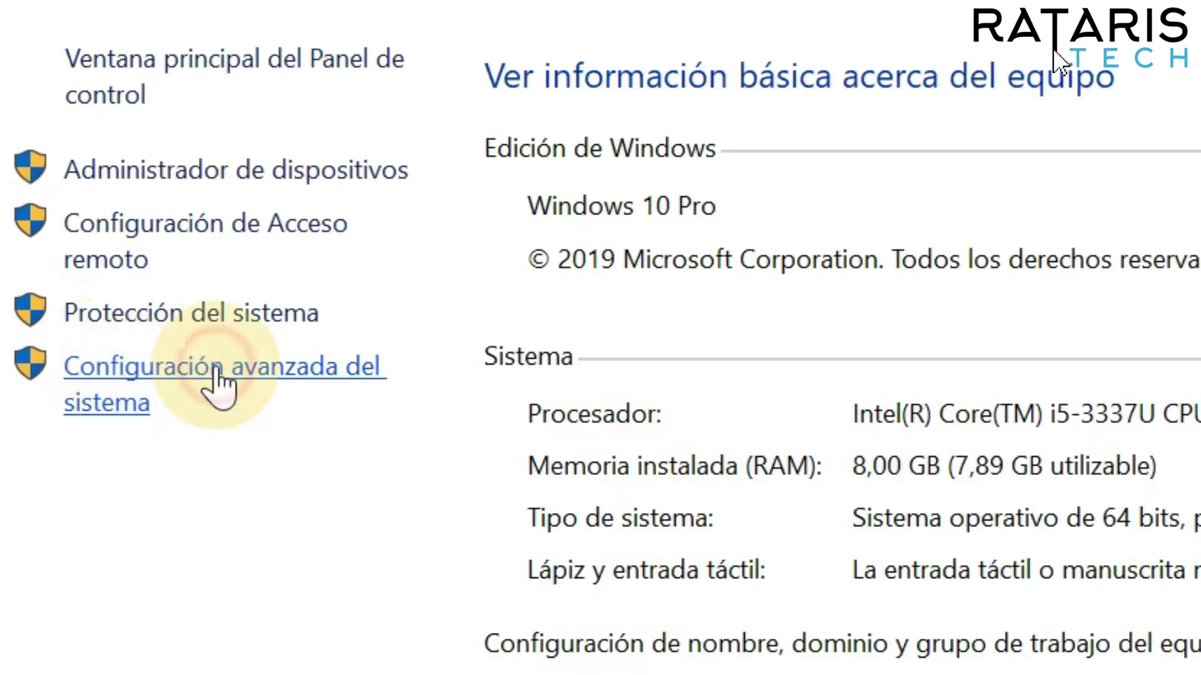
click(216, 375)
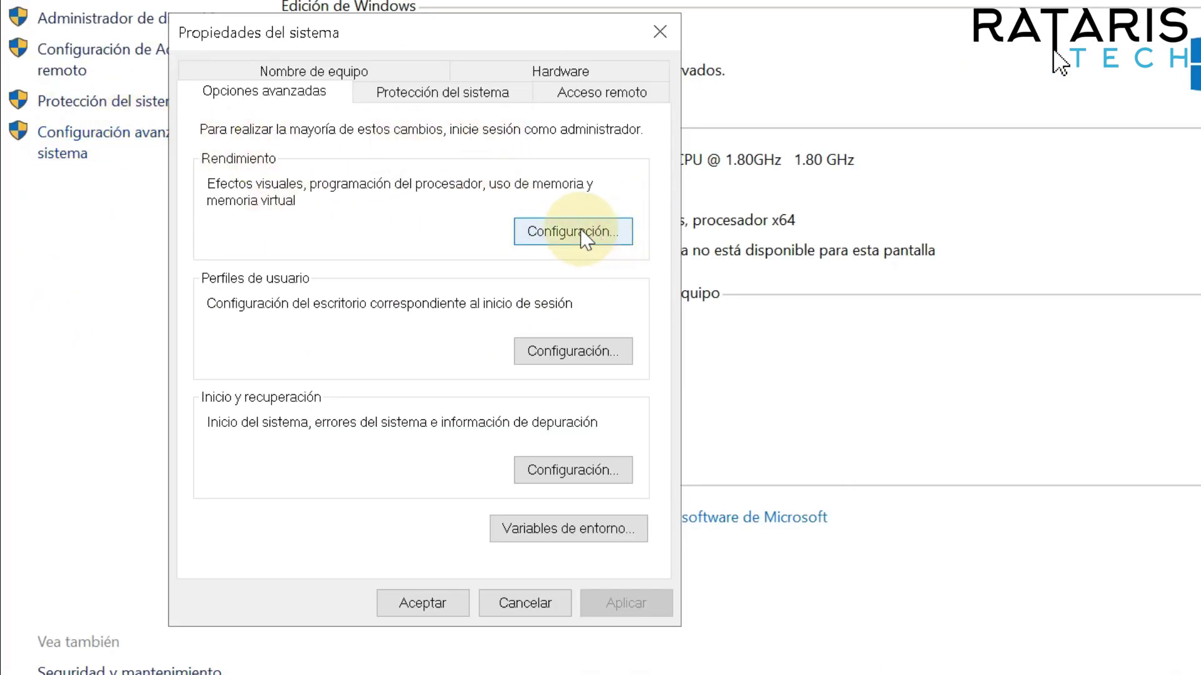
click(574, 231)
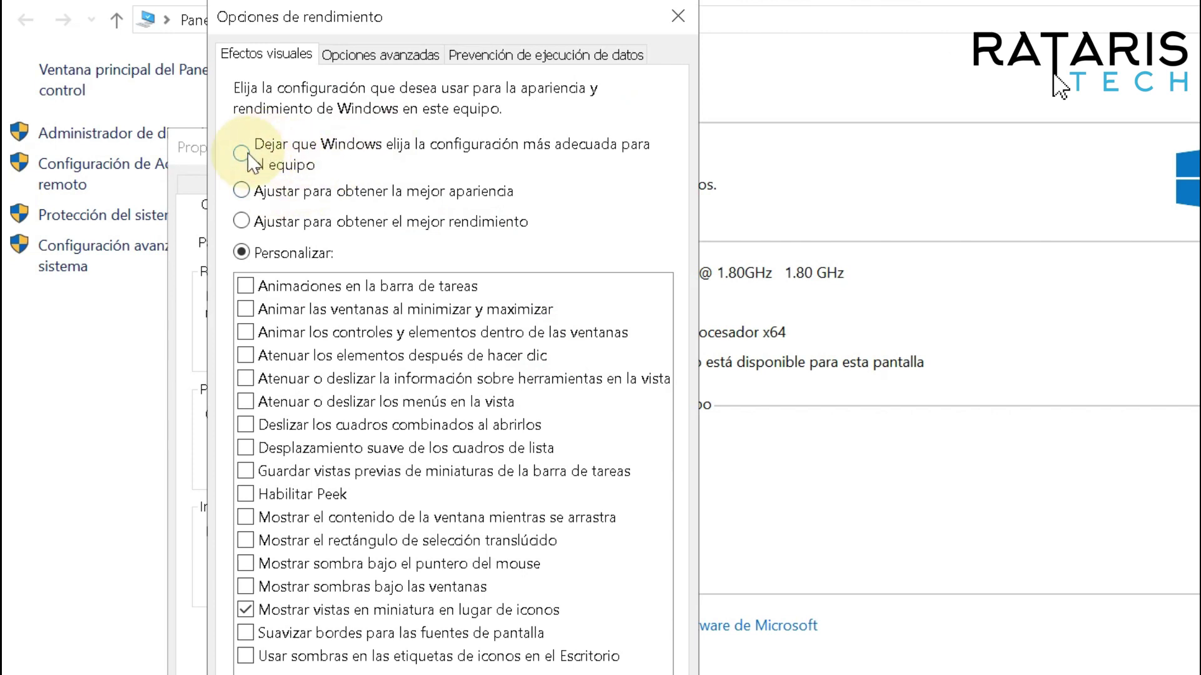
Step: Move the Sistema window aside and accept Personalizar visual effects with only Mostrar vistas en miniatura en lugar de iconos enabled
drag(962, 2, 950, 48)
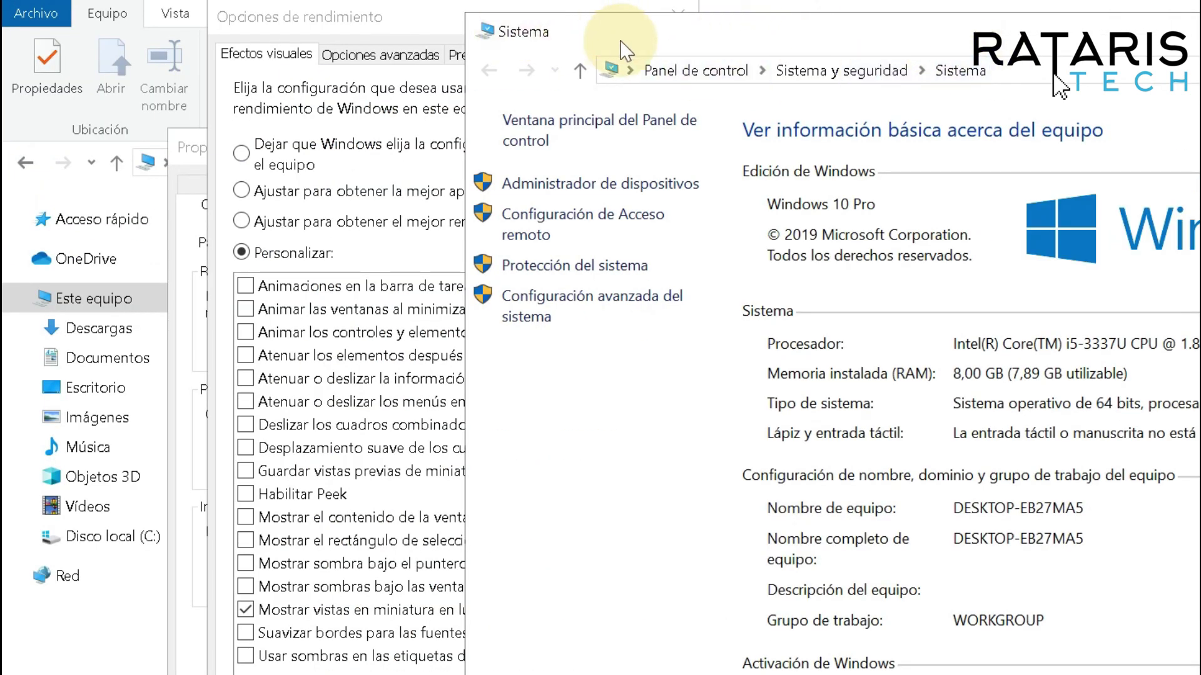
drag(625, 50, 497, 63)
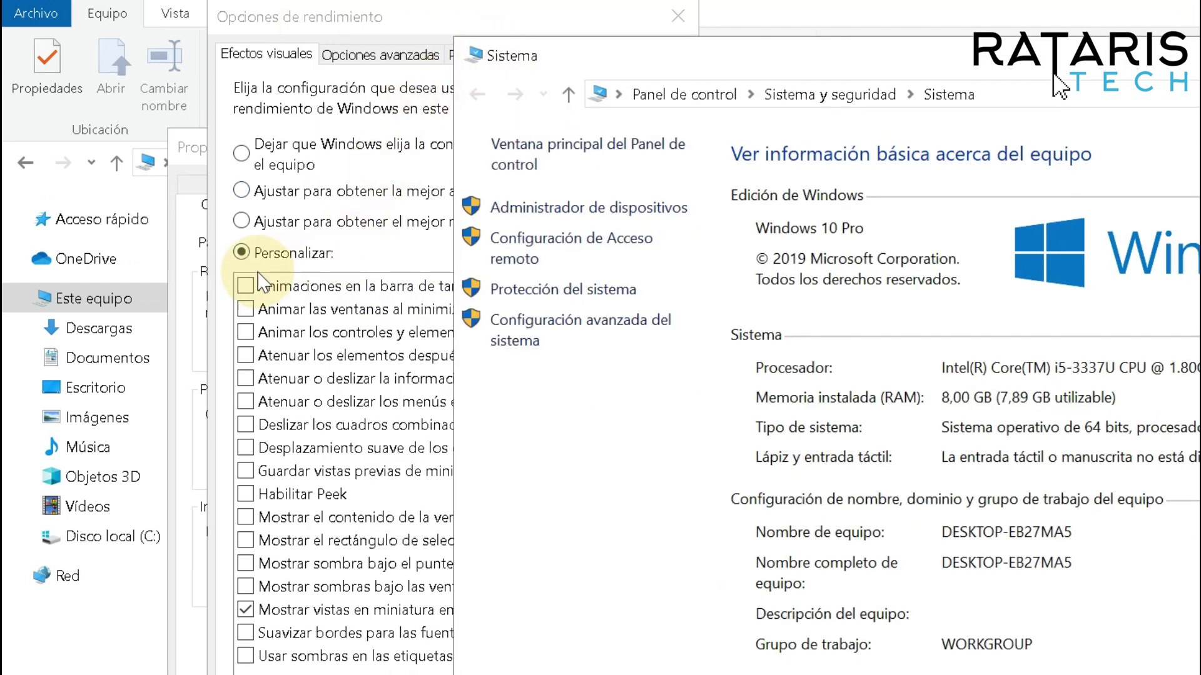
click(353, 251)
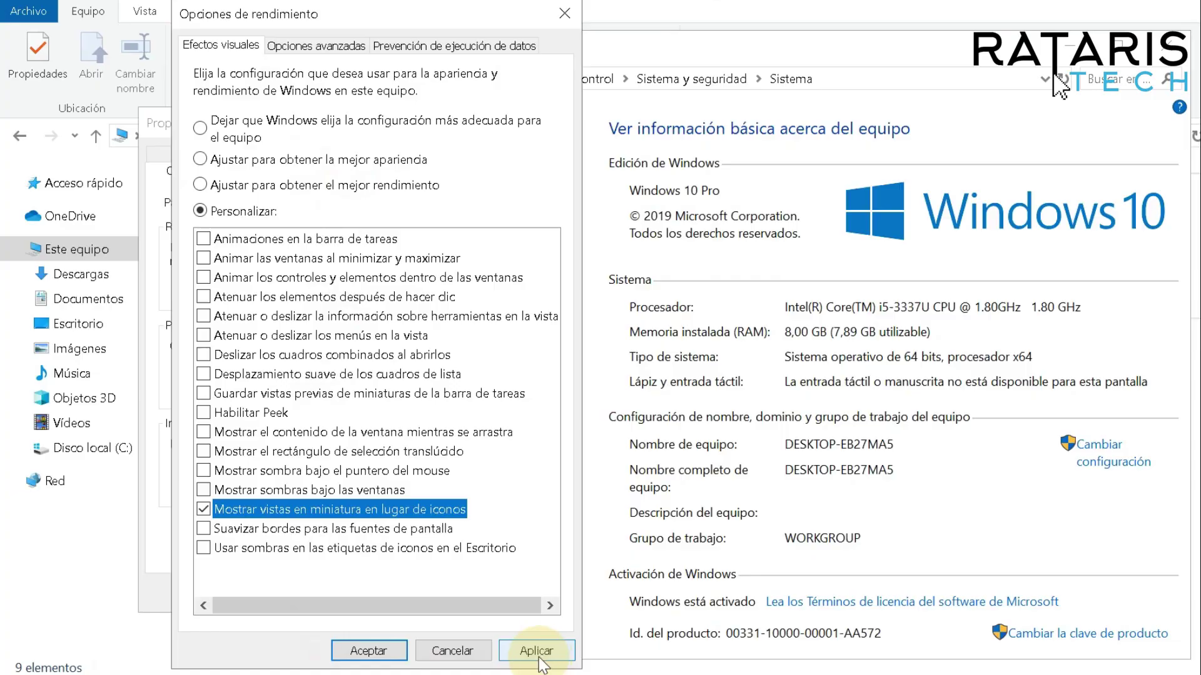
click(369, 650)
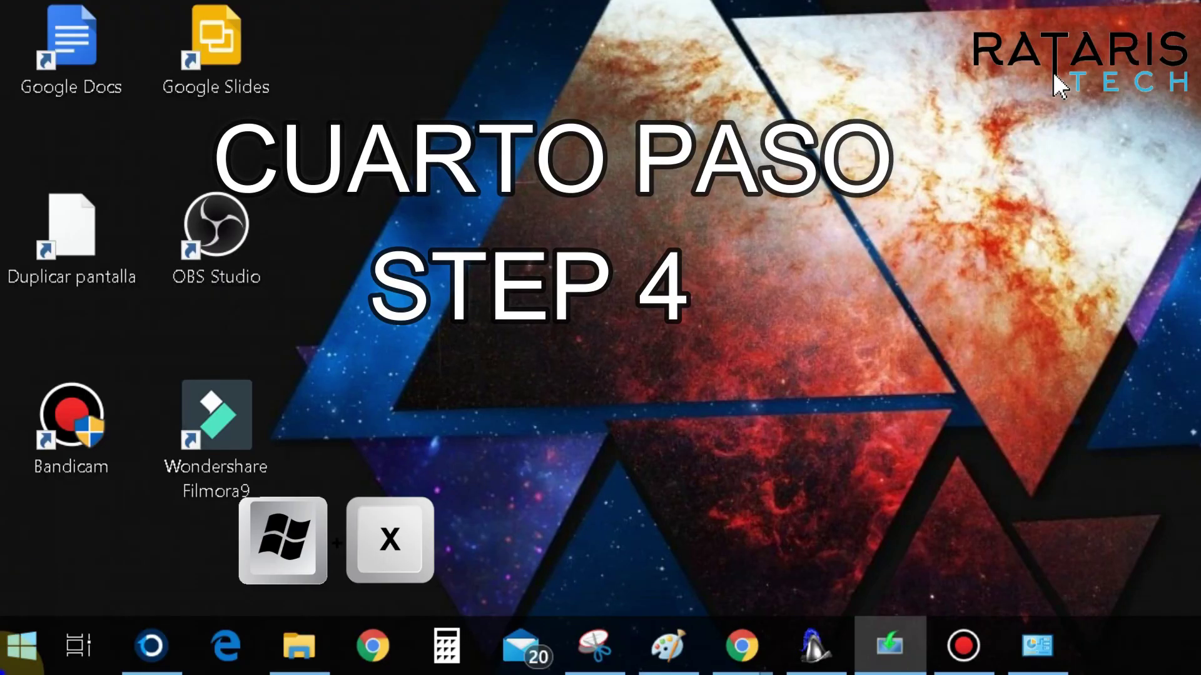
Step: Search Windows for "de" and open Desfragmentar y optimizar unidades
key(super+x)
click(121, 497)
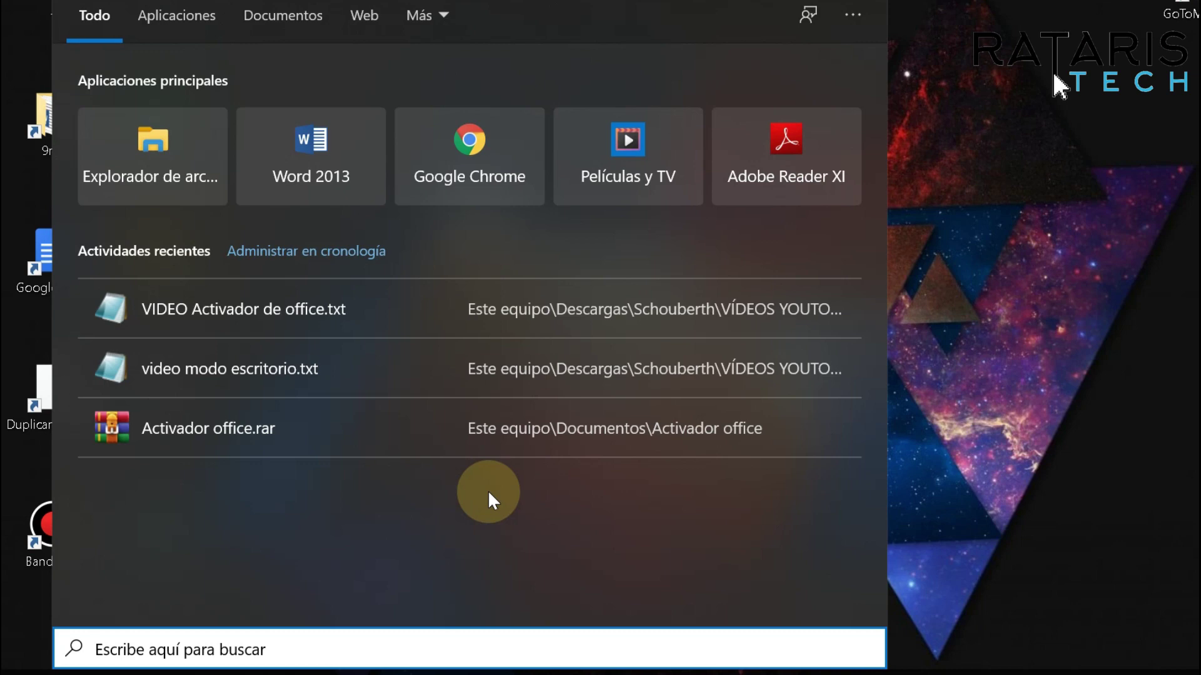
text(de)
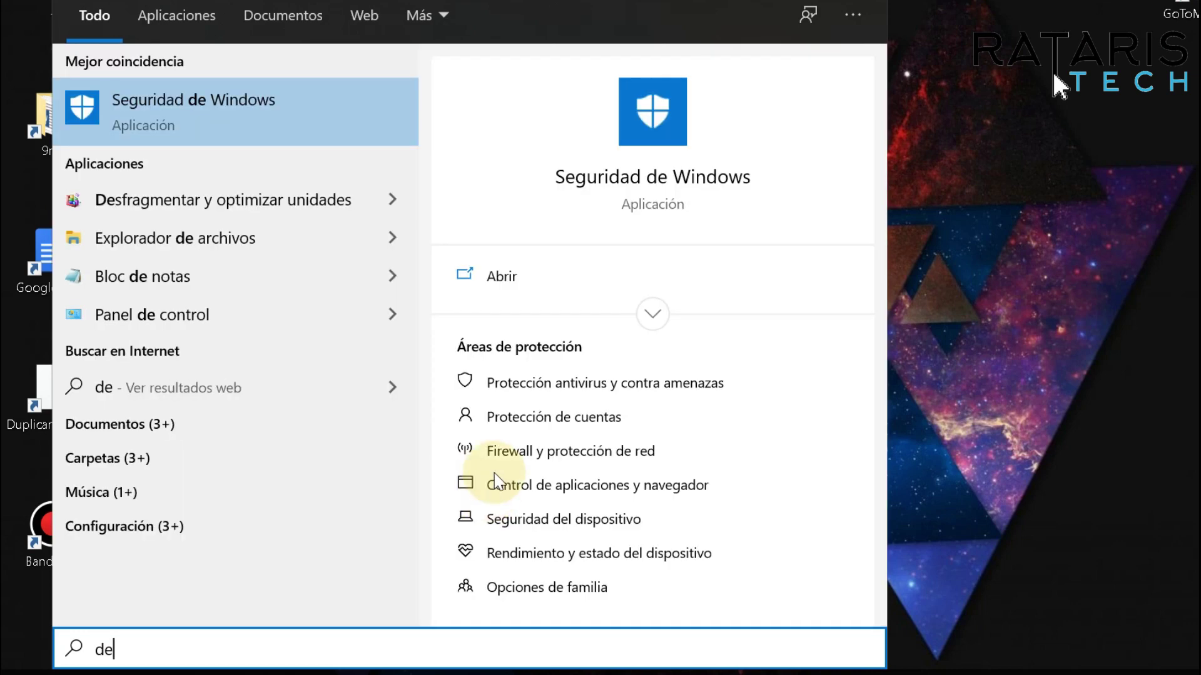
click(235, 211)
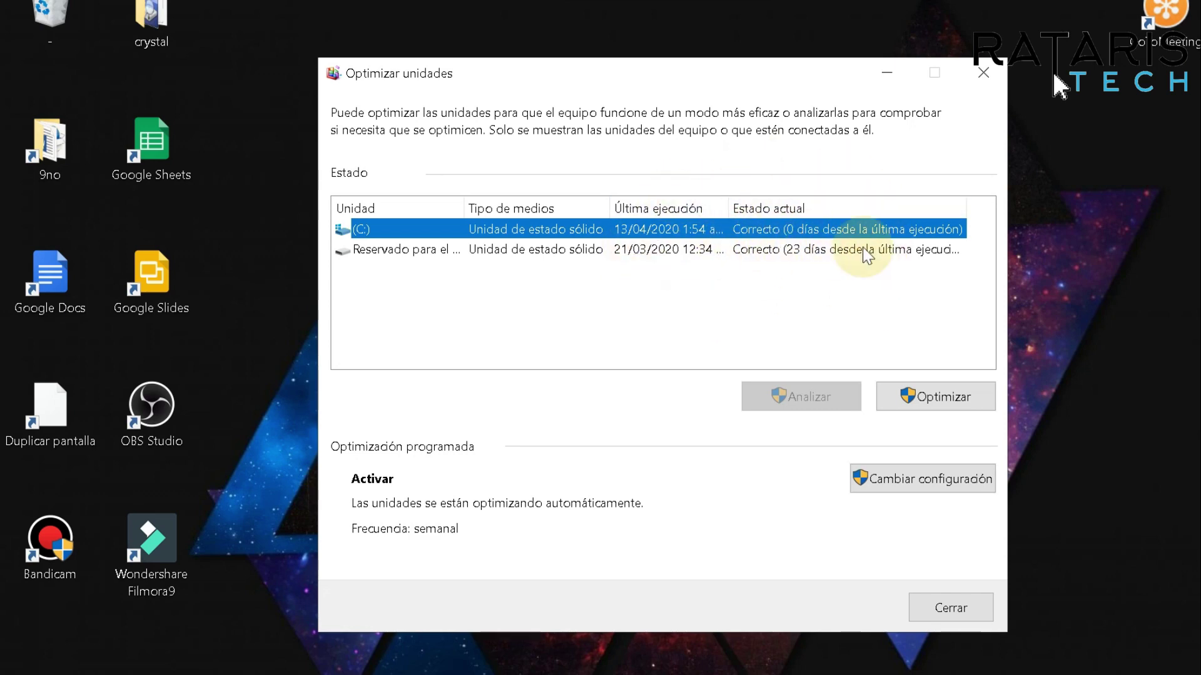
Step: Optimize drive C: and accept the scheduled optimization with the Semanal frequency
click(936, 394)
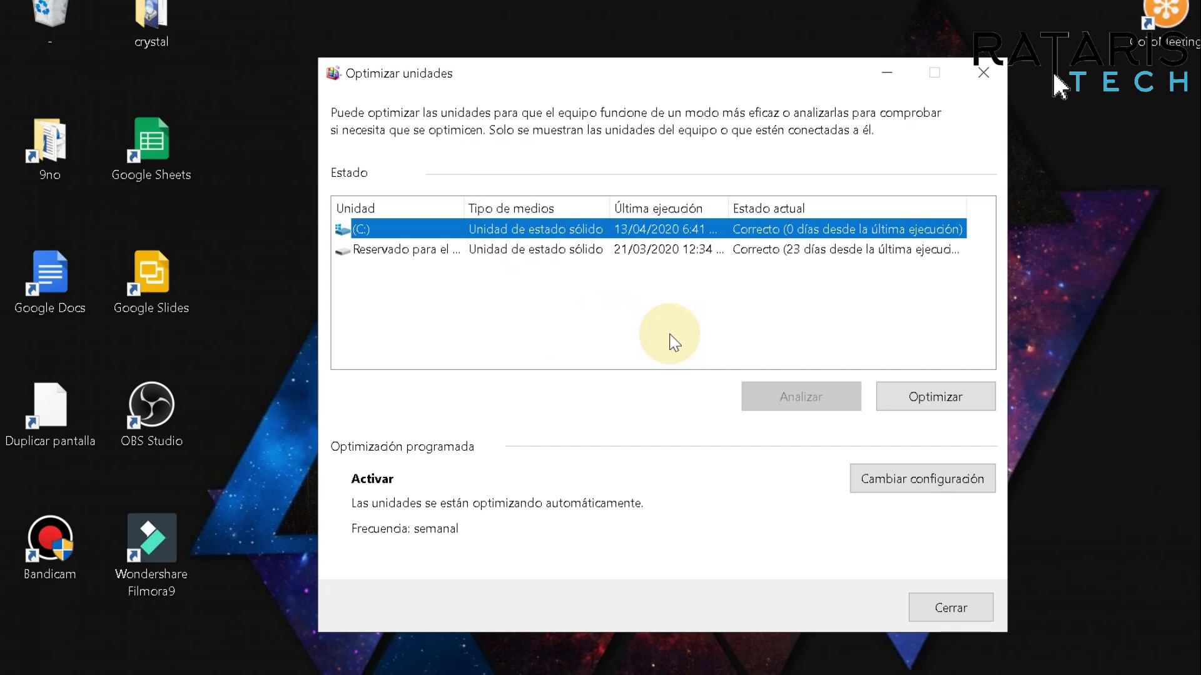
click(674, 343)
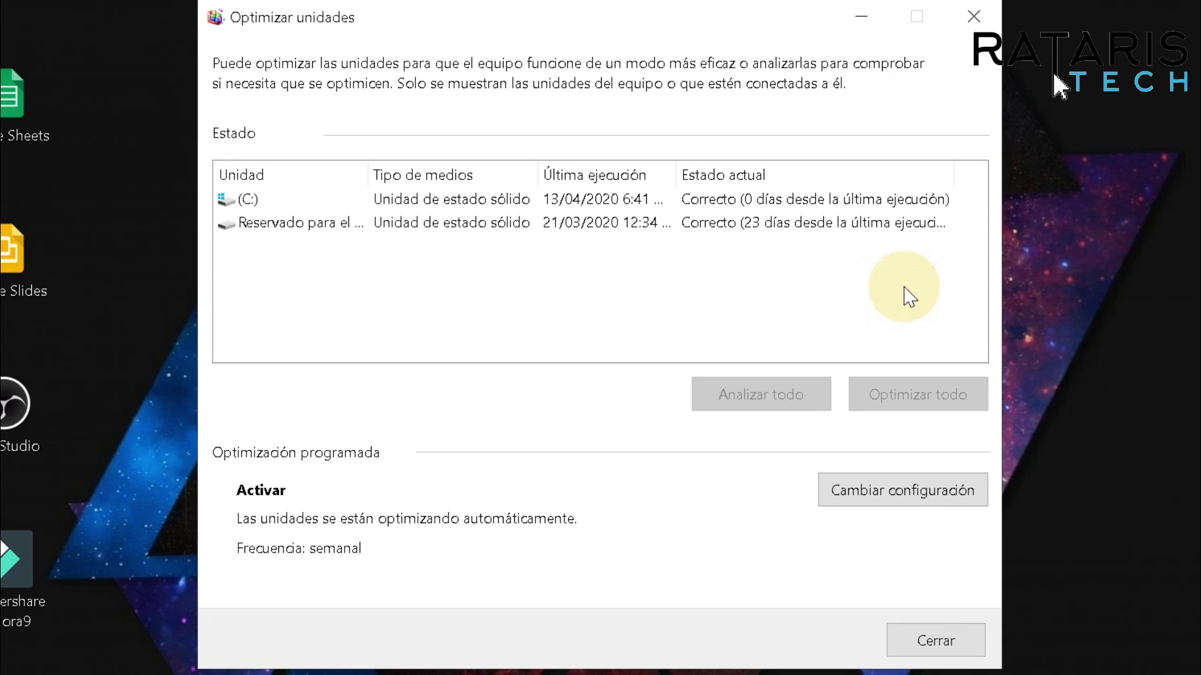
click(918, 494)
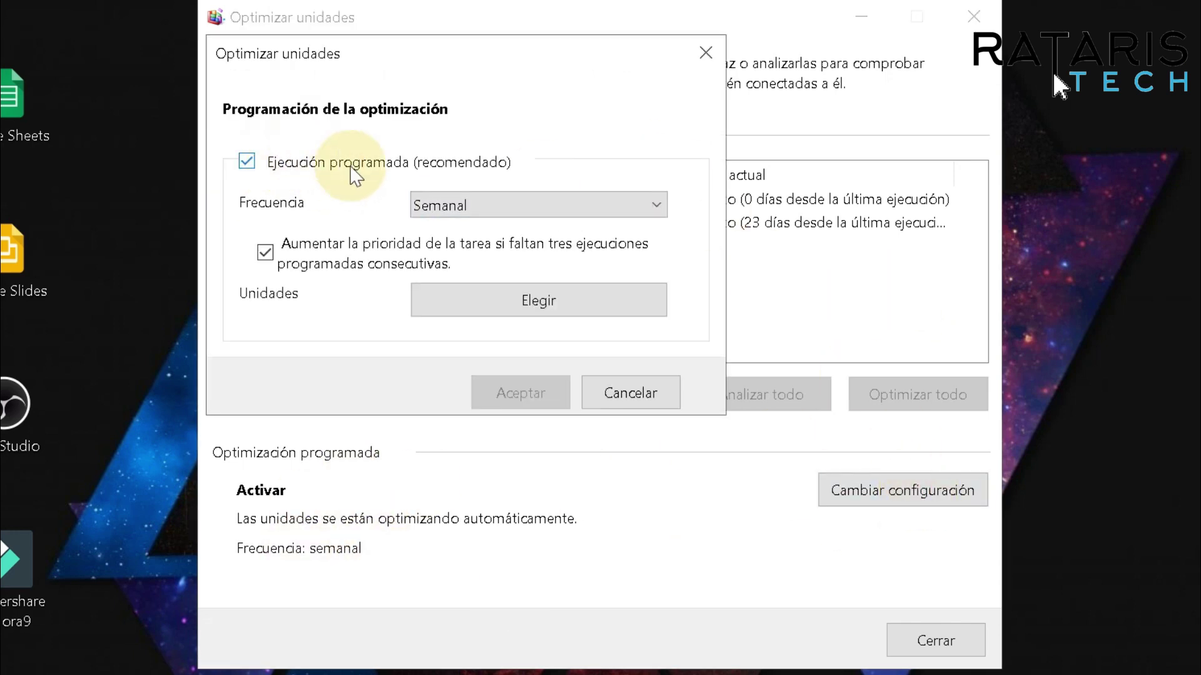
click(492, 200)
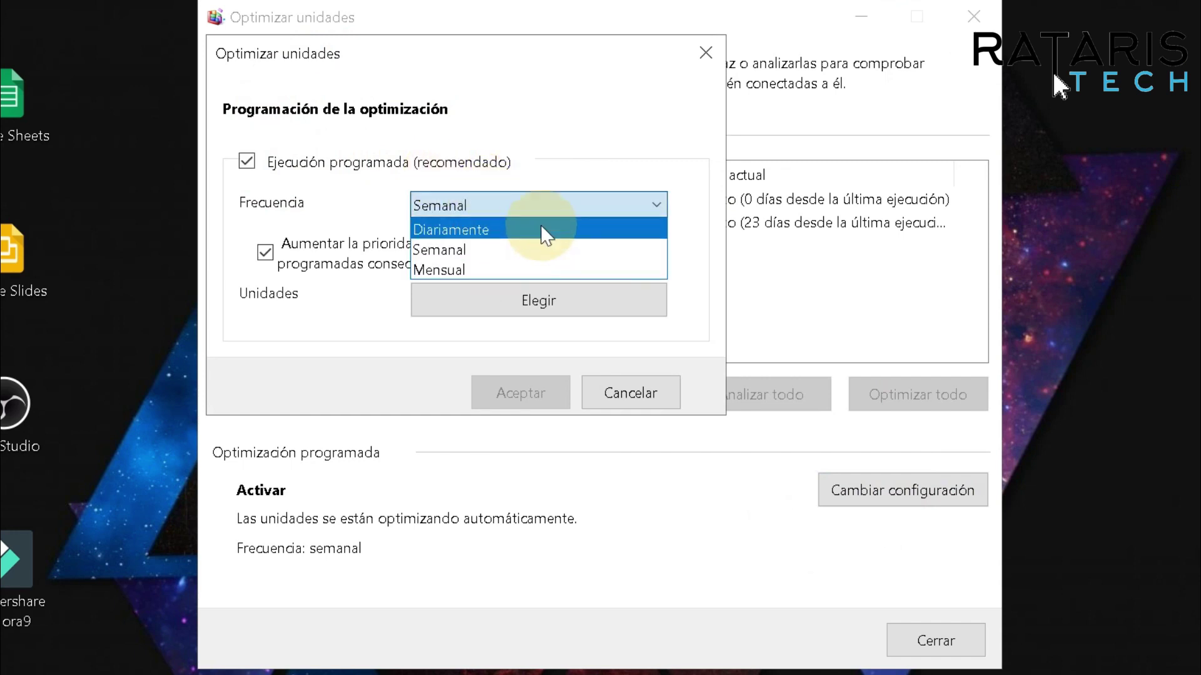
click(526, 251)
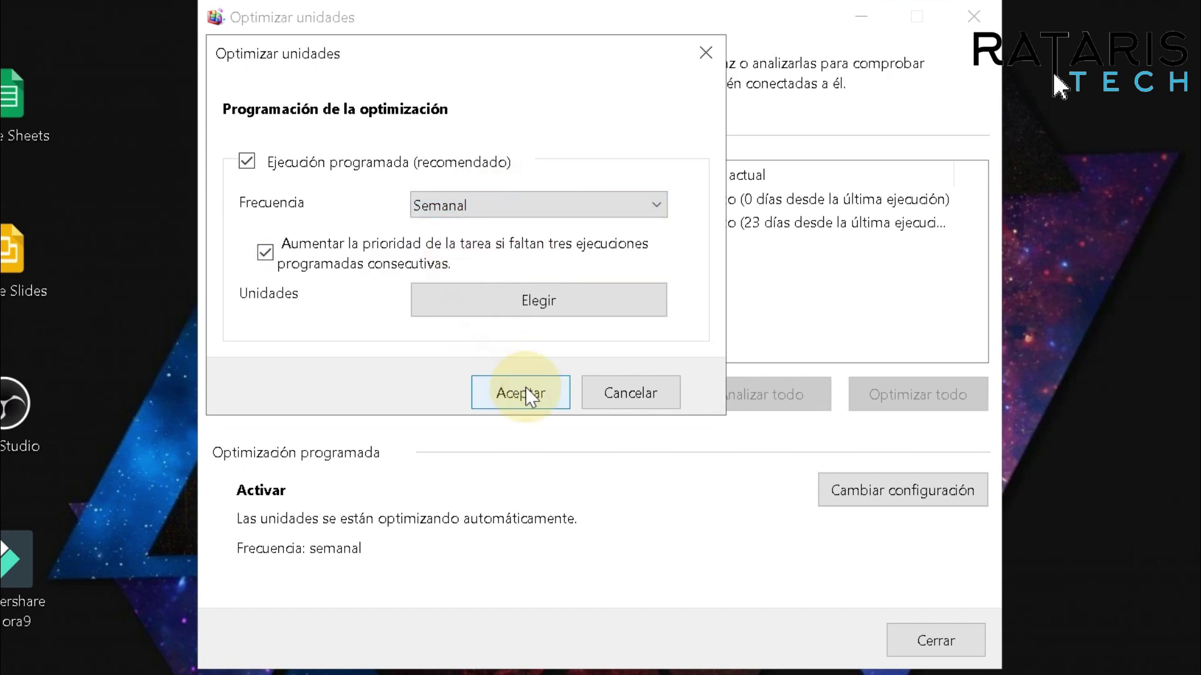
click(525, 393)
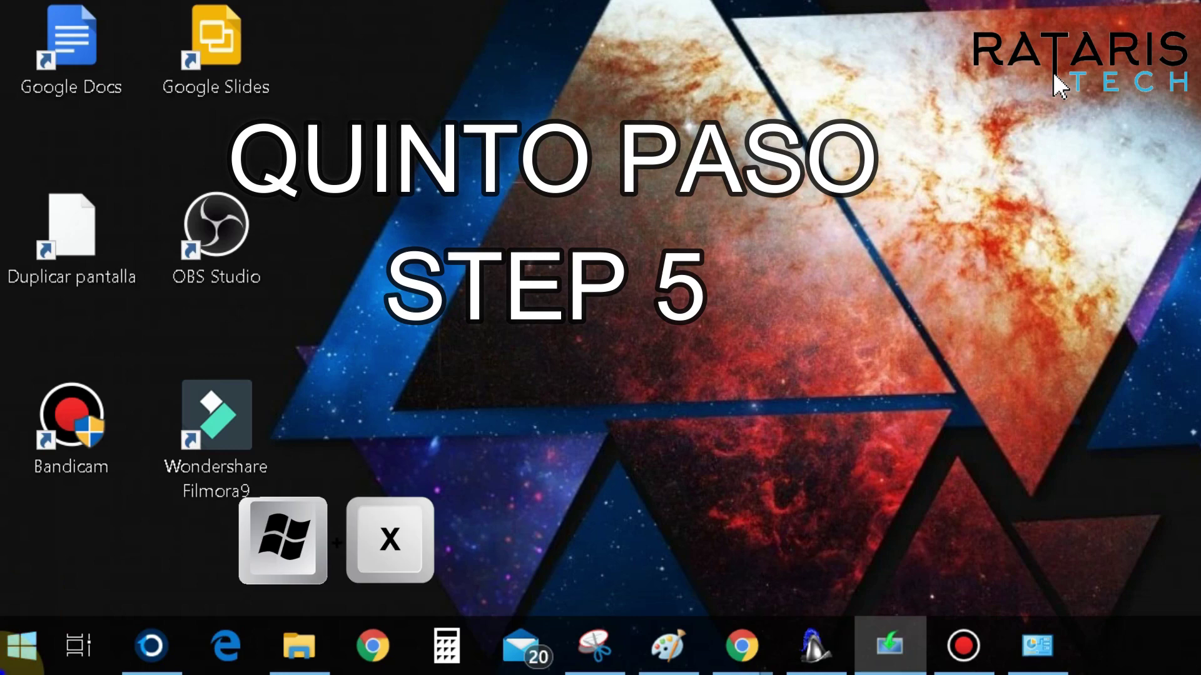
Step: Search Windows for "ev" and open Visor de eventos
key(super+x)
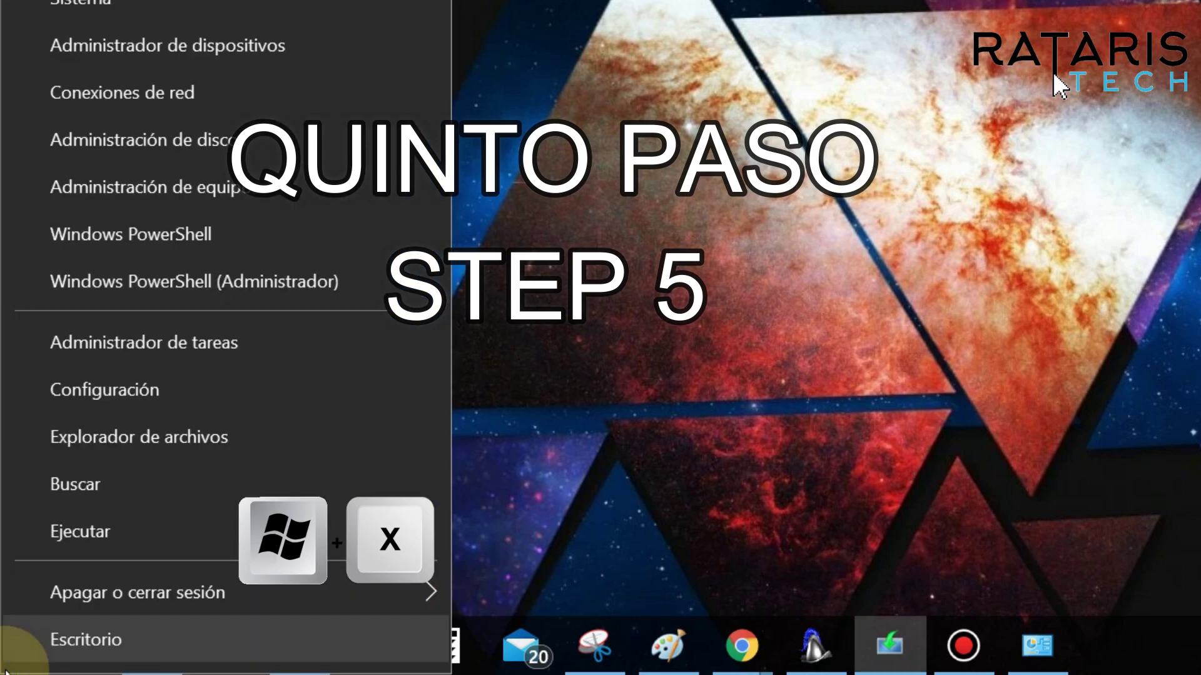
click(121, 497)
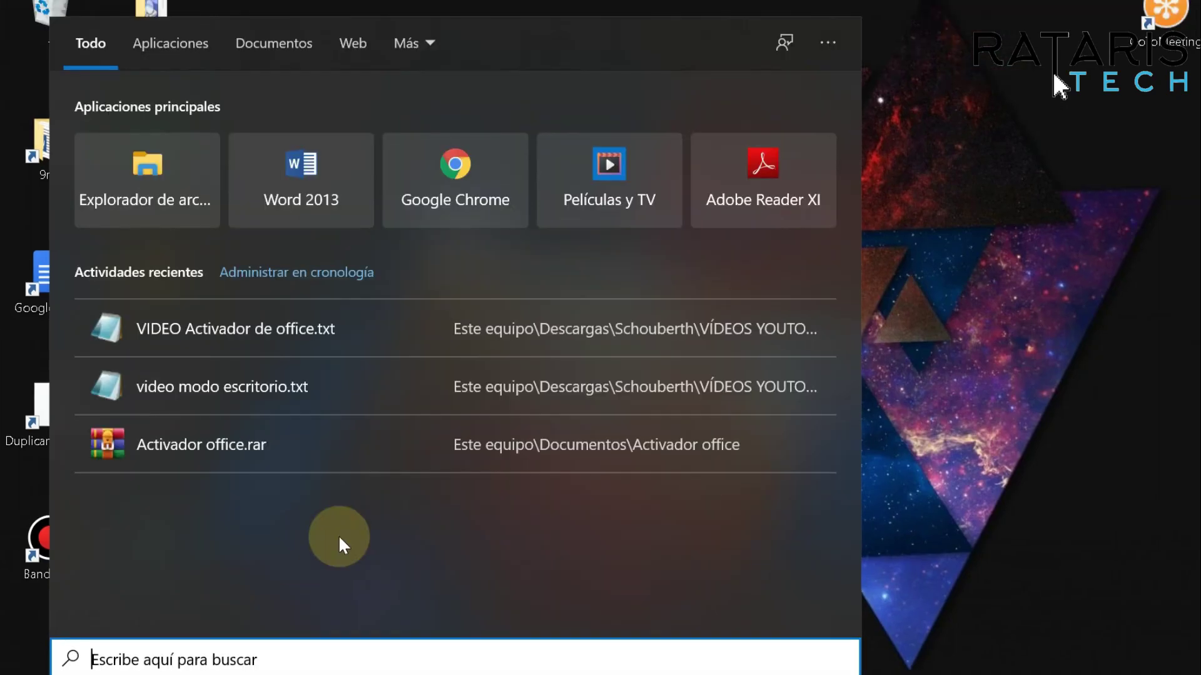
text(ev)
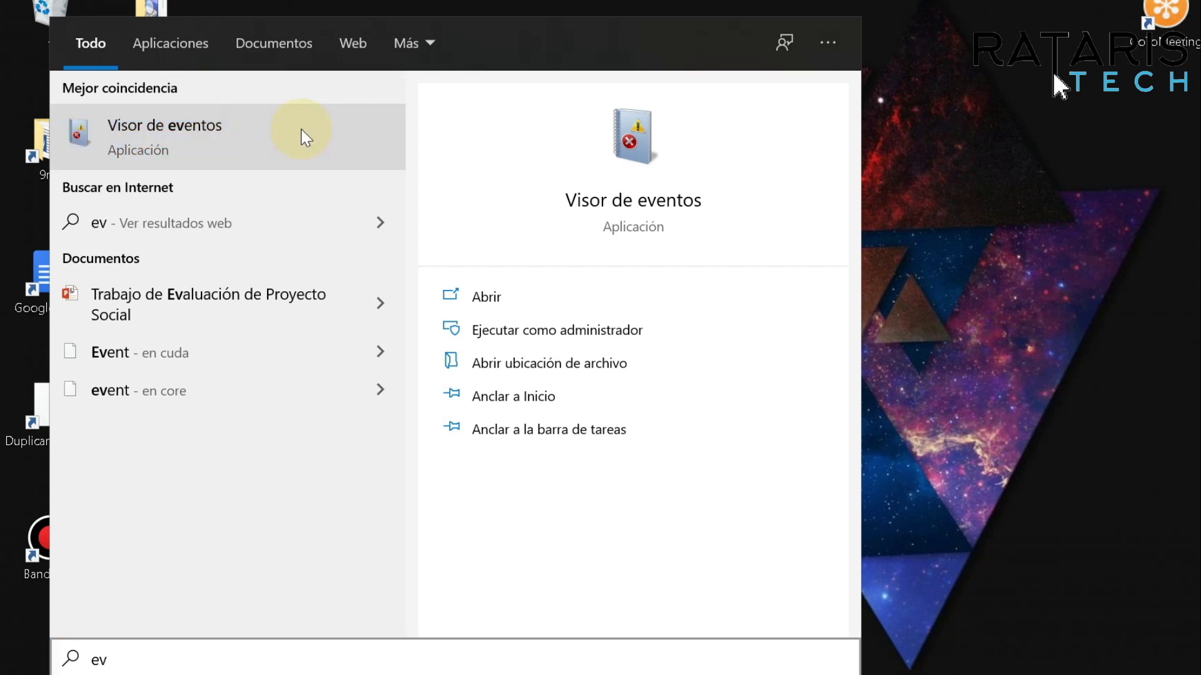
click(217, 129)
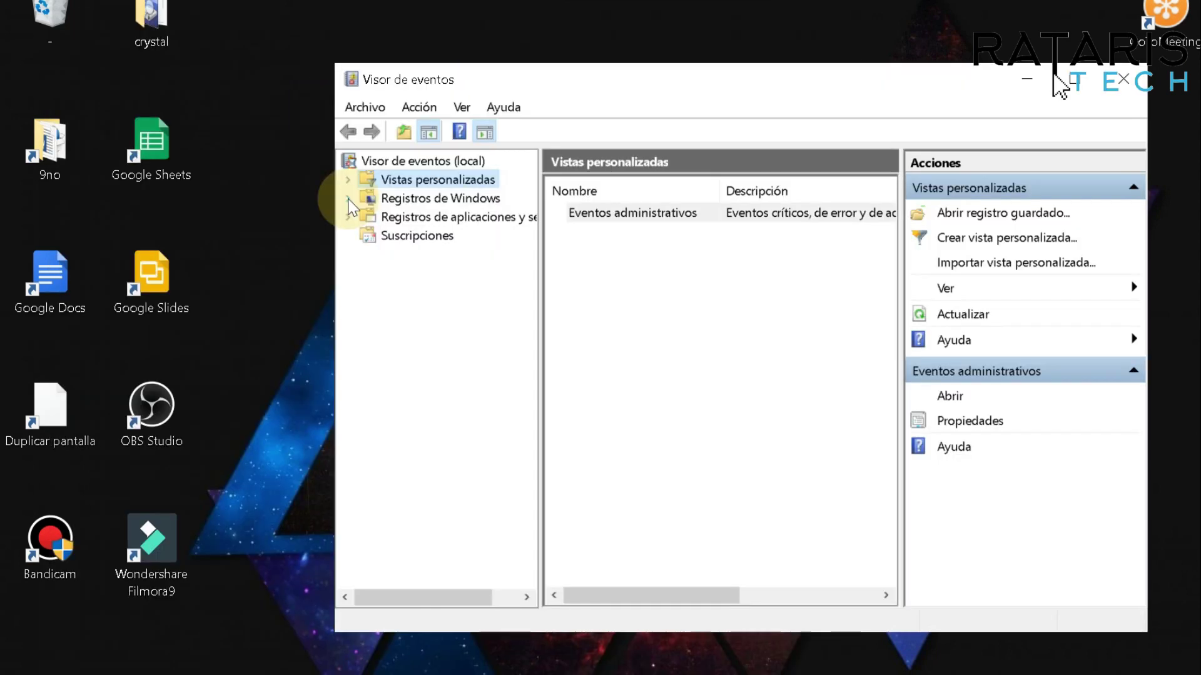
Step: Expand Registros de Windows and clear the Aplicación log without saving its contents
click(348, 198)
click(463, 199)
click(425, 216)
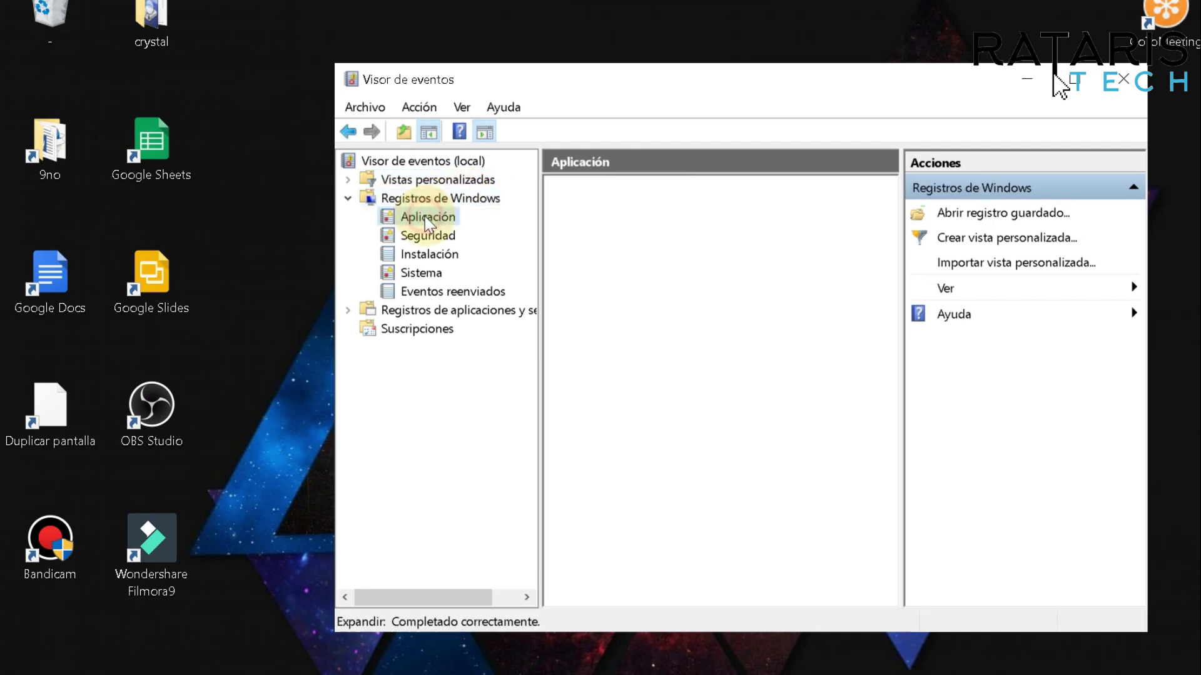
right_click(426, 216)
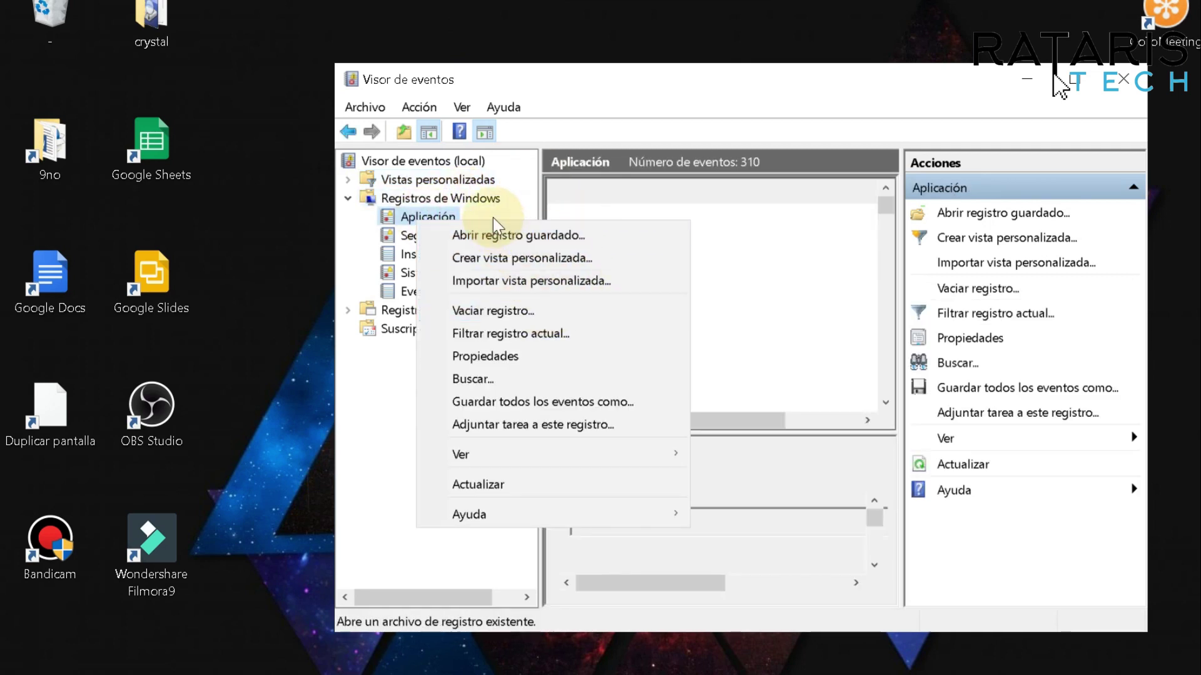
click(519, 312)
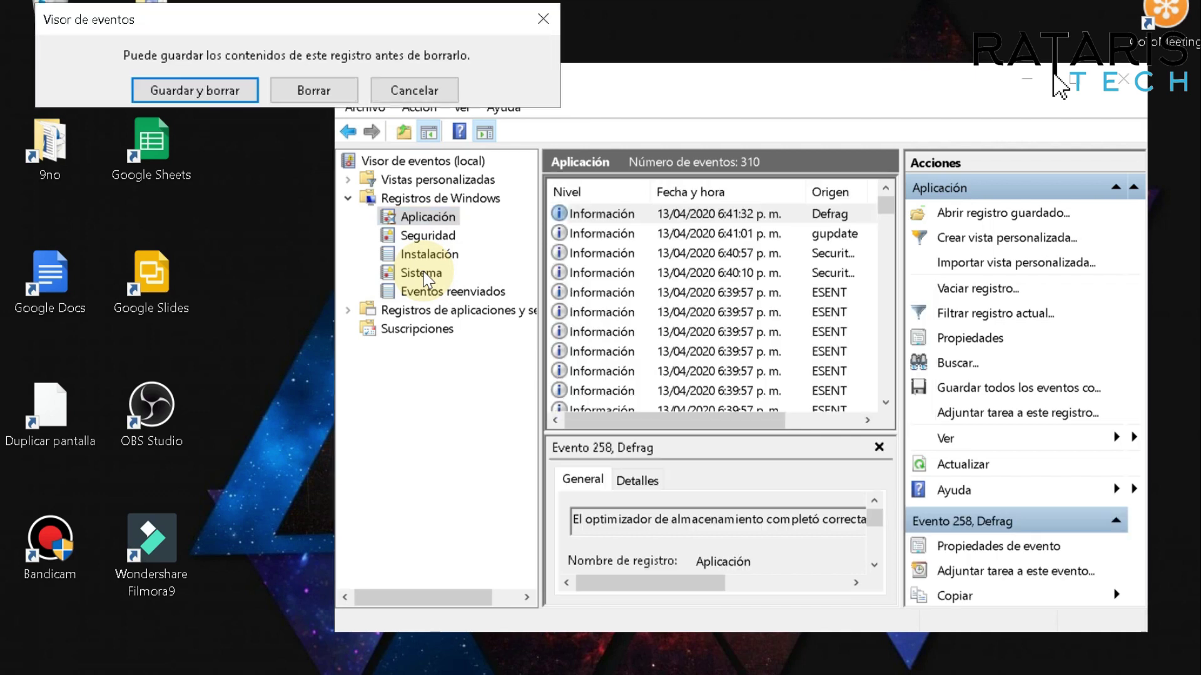
drag(235, 27, 431, 100)
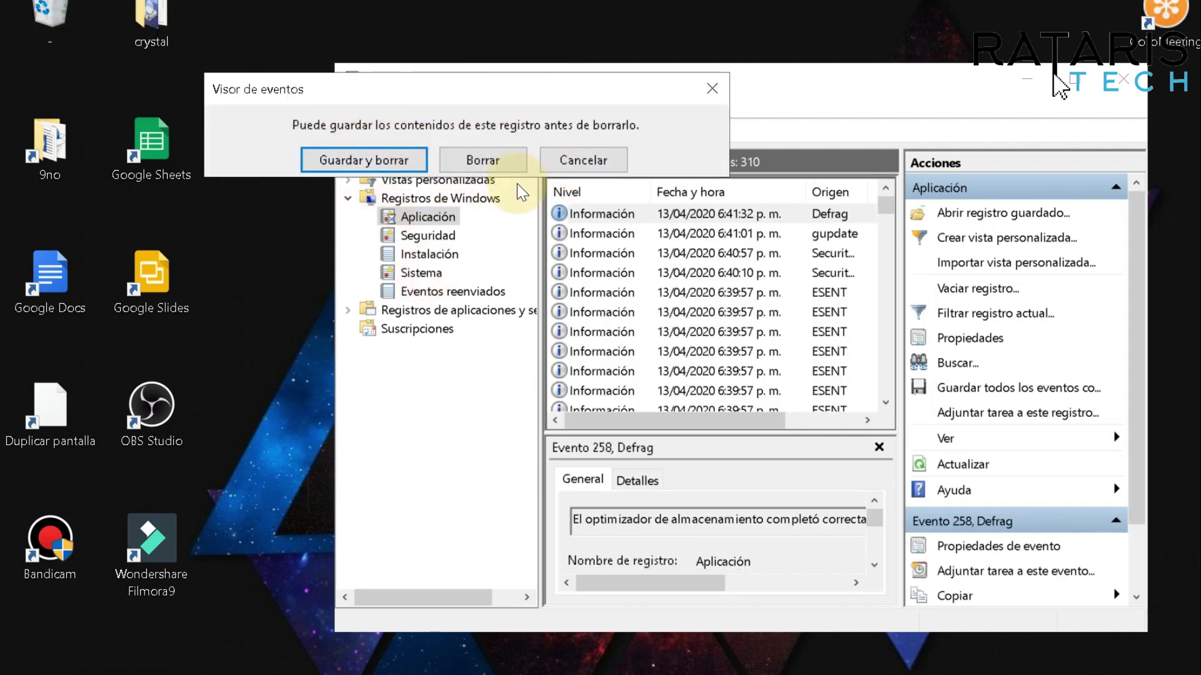
click(504, 166)
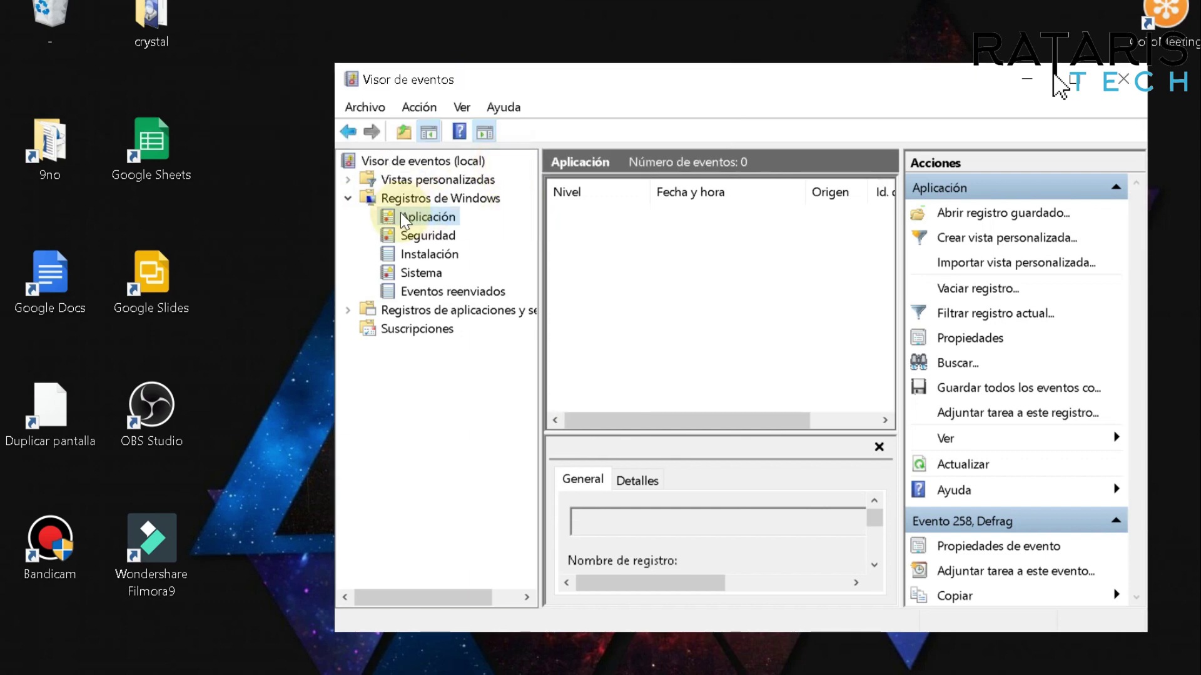
Step: Clear the Seguridad log without saving its contents
right_click(424, 238)
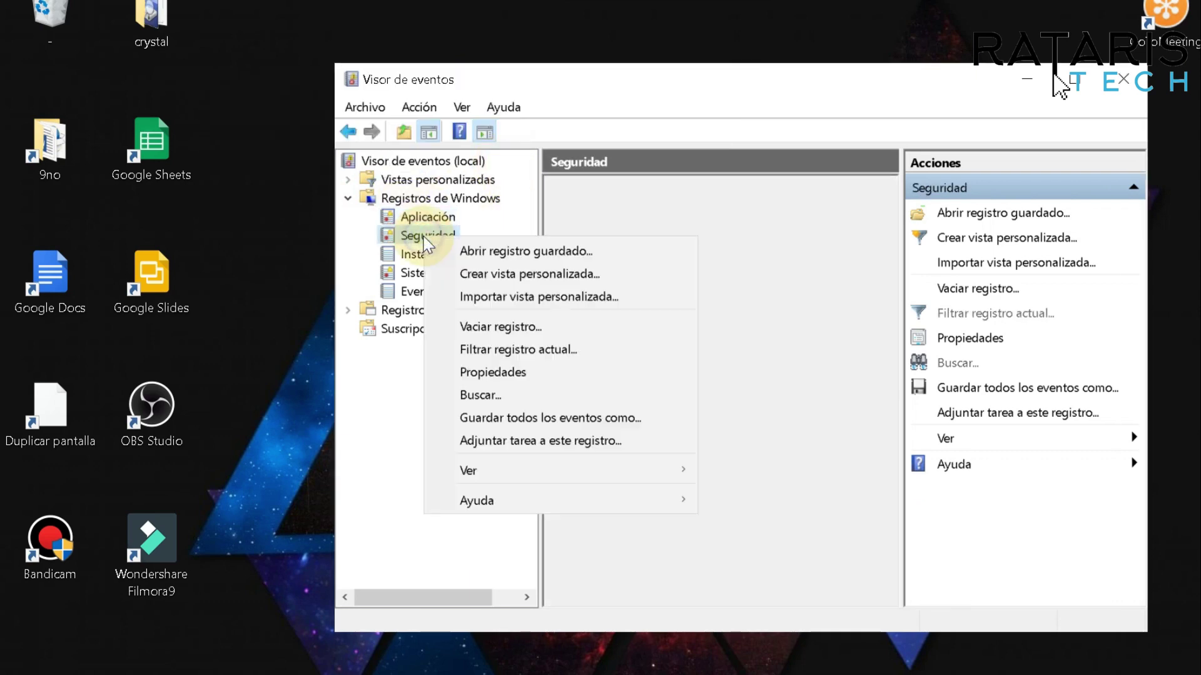
click(503, 327)
click(340, 117)
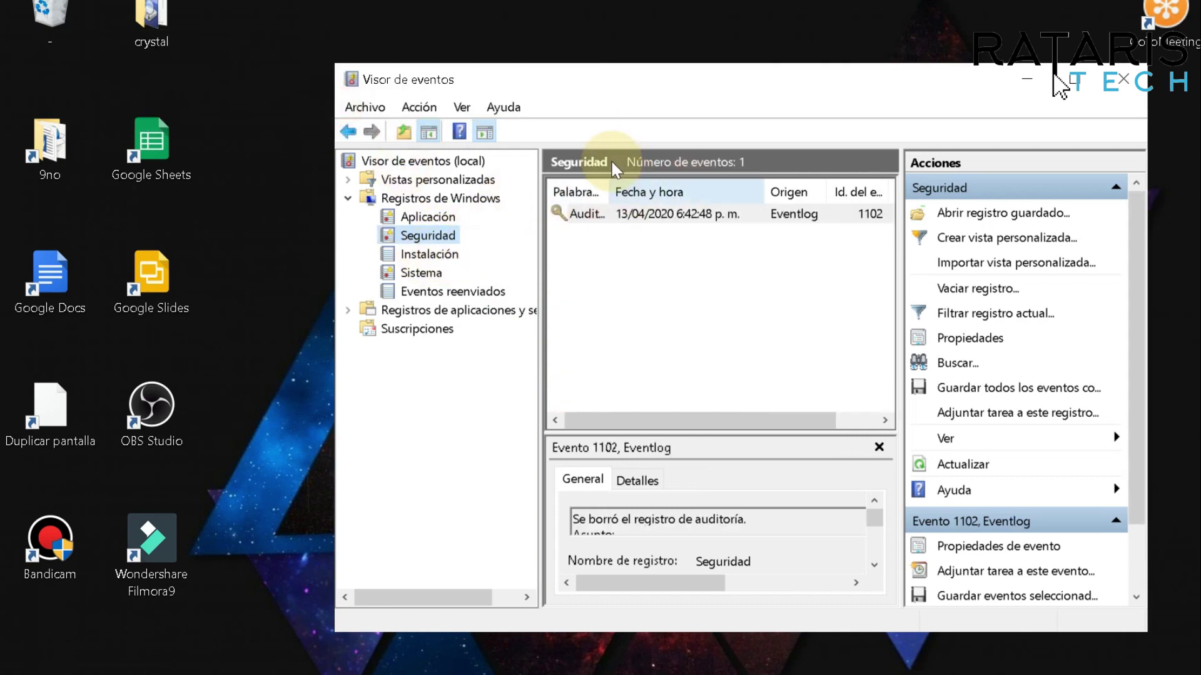
Step: Clear the Instalación log without saving its contents
click(434, 254)
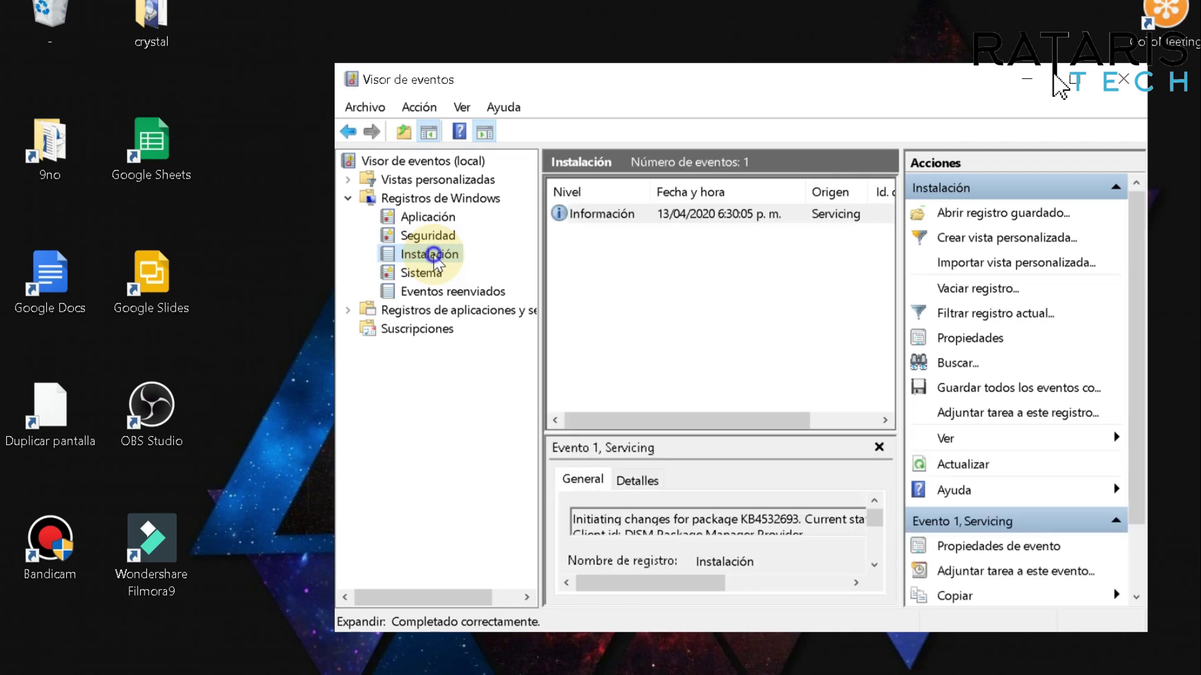
right_click(434, 254)
click(542, 345)
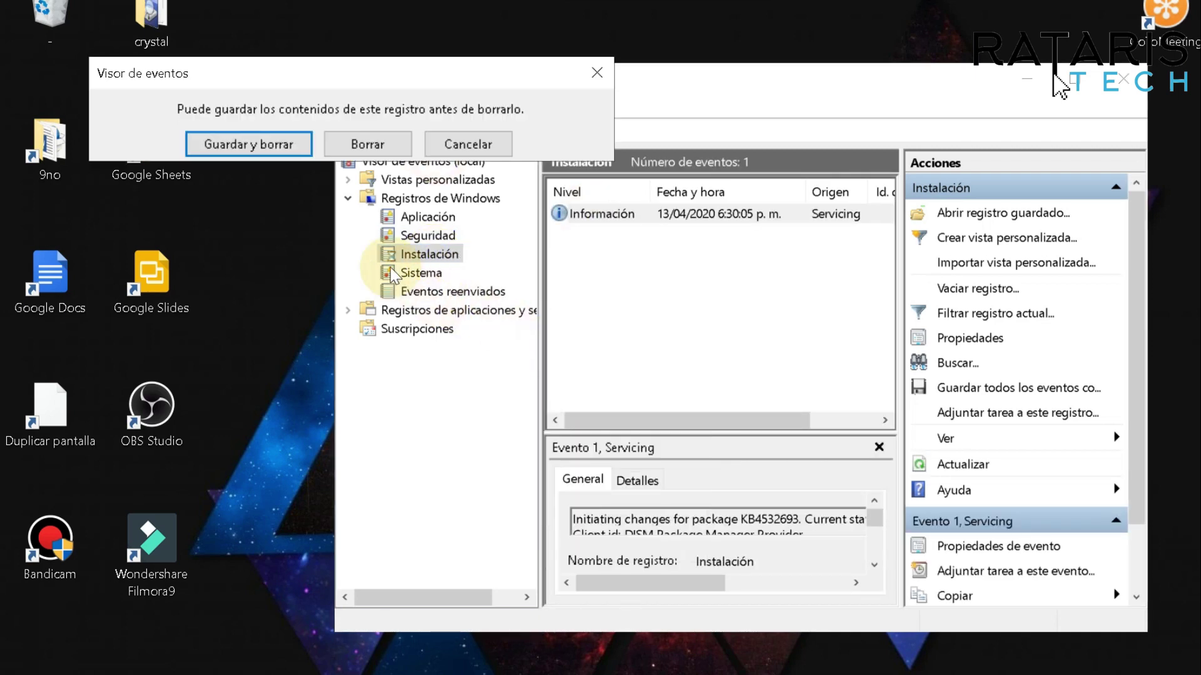
click(367, 145)
Step: Clear the Sistema log without saving its contents
click(417, 275)
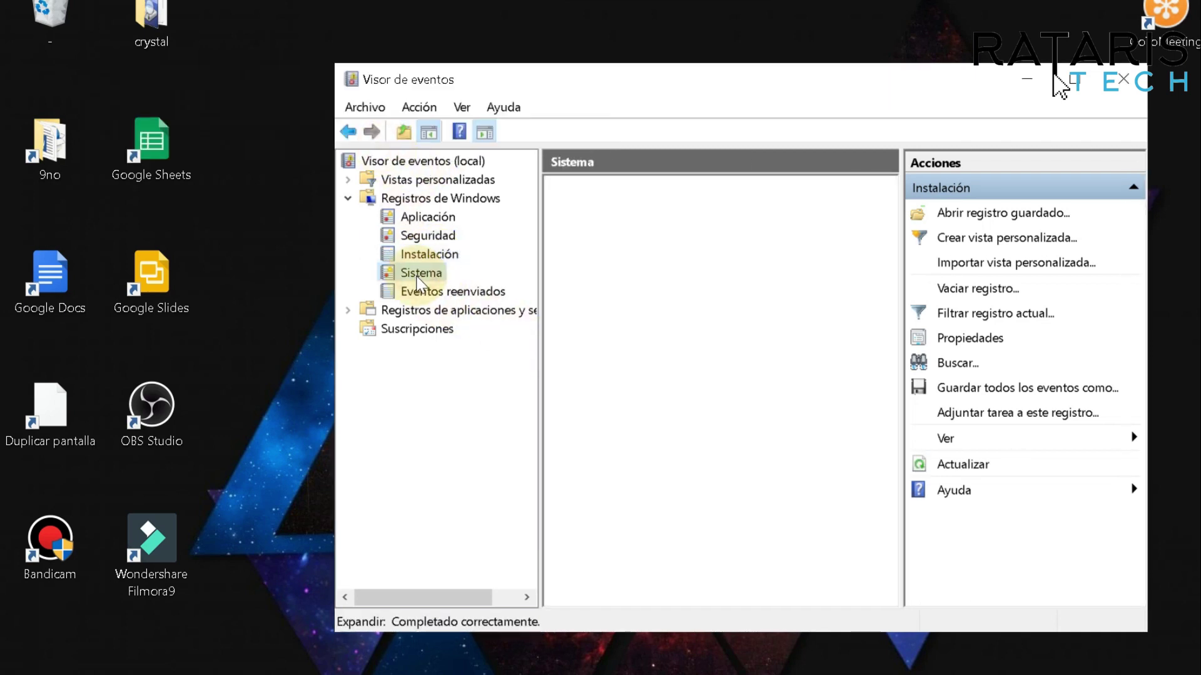
right_click(417, 277)
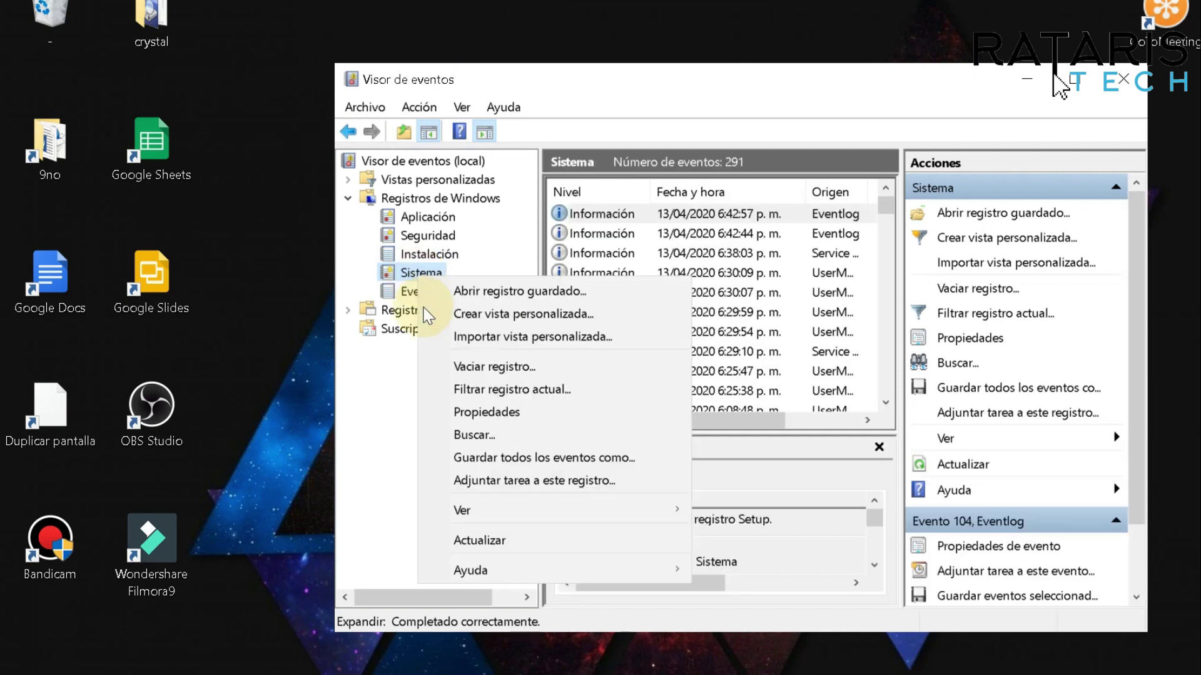
click(494, 366)
click(390, 167)
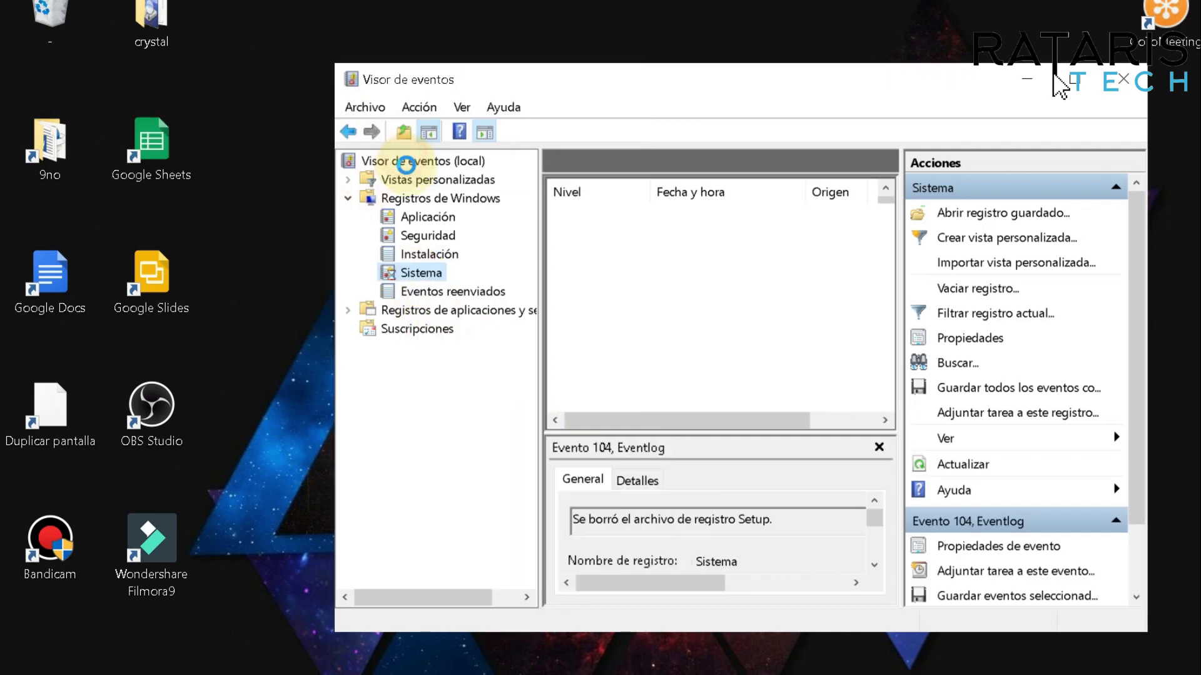
Step: Display the Eventos reenviados log, move the Visor de eventos window aside and minimize it
click(479, 288)
drag(674, 75, 609, 49)
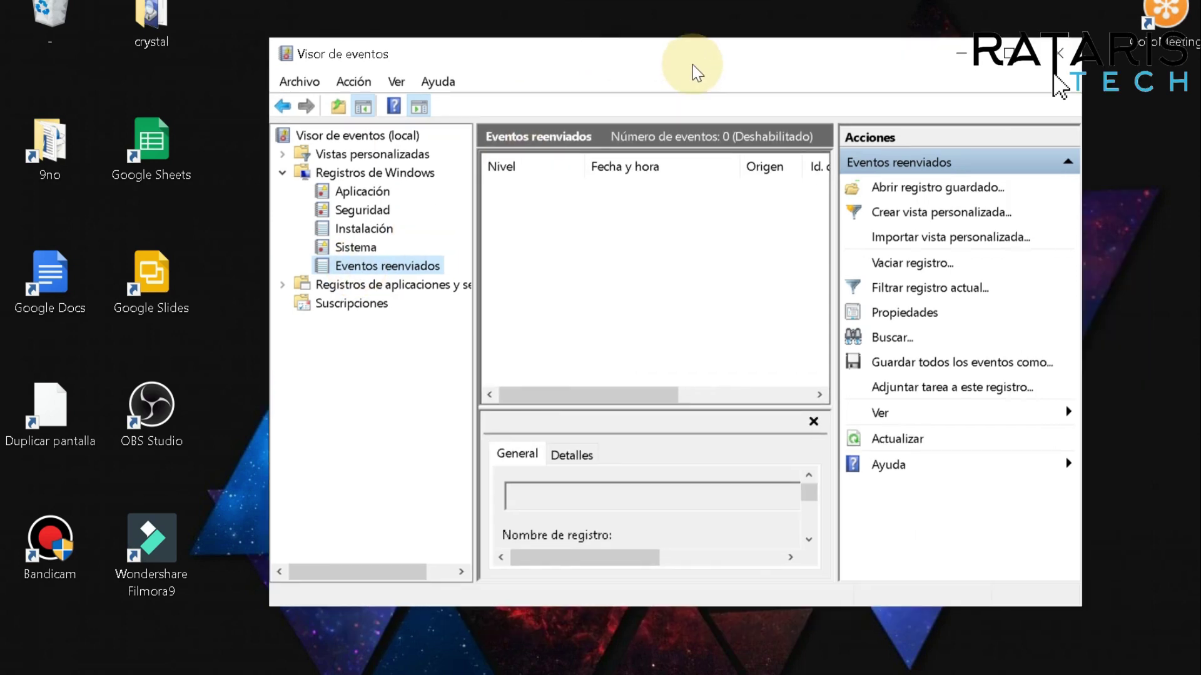
click(965, 56)
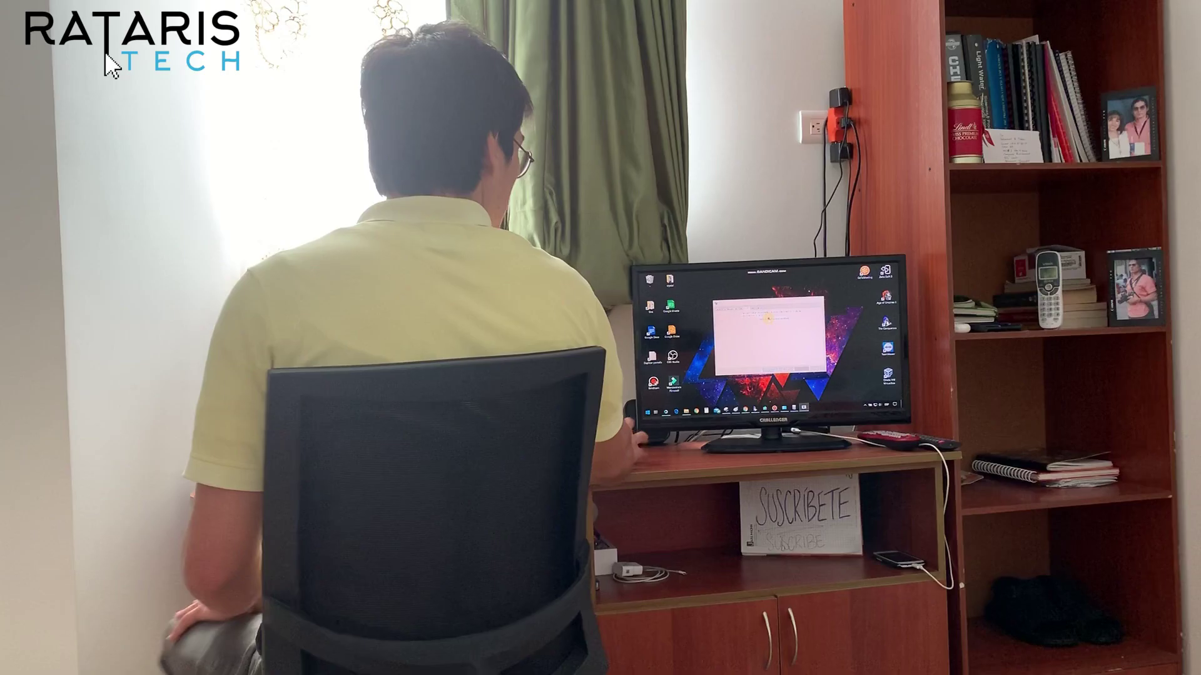